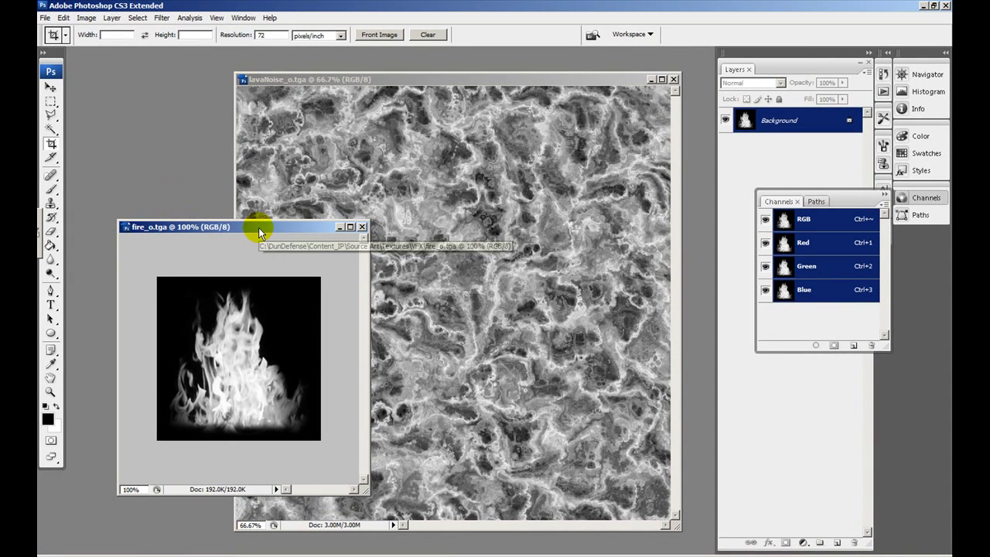
Step: Bring the lavaNoise_o.tga and fire_o.tga images forward in turn to compare the two source textures
mouse_move(259, 228)
mouse_down()
mouse_move(243, 231)
mouse_move(254, 235)
mouse_up()
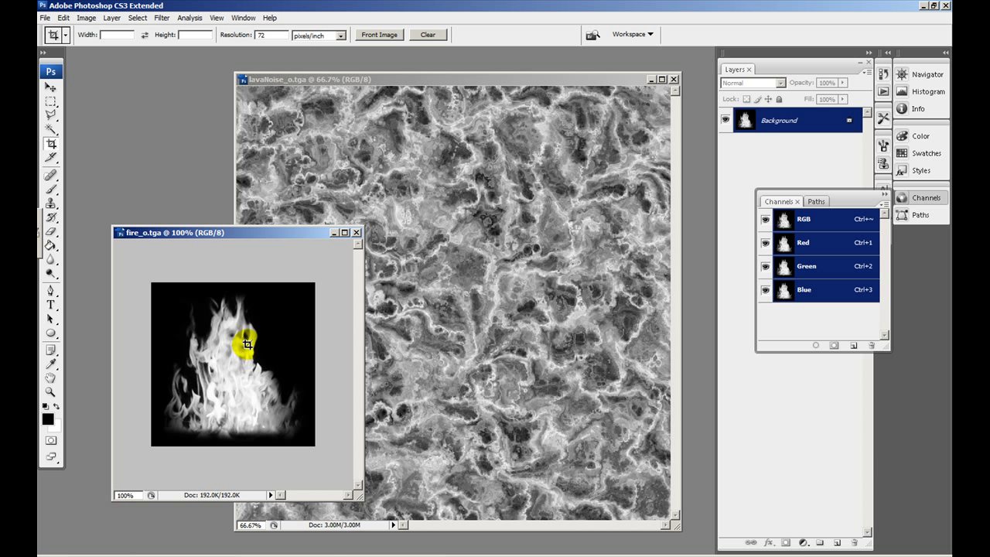
click(397, 79)
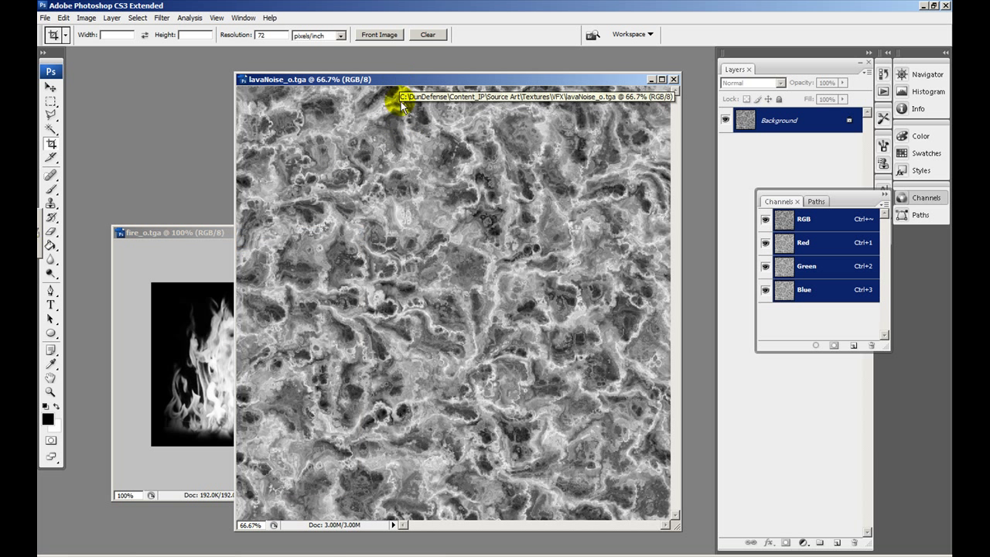
drag(452, 83, 480, 82)
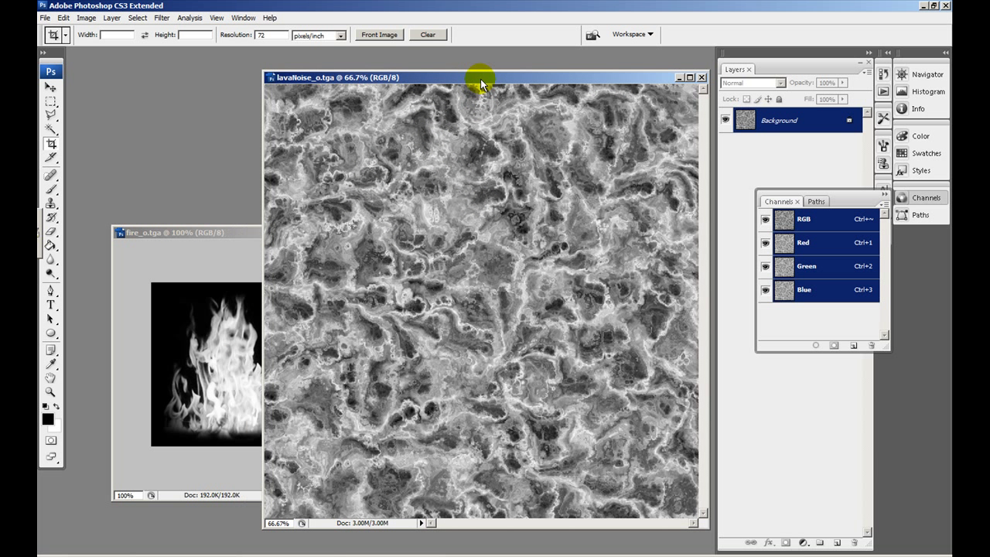
click(235, 238)
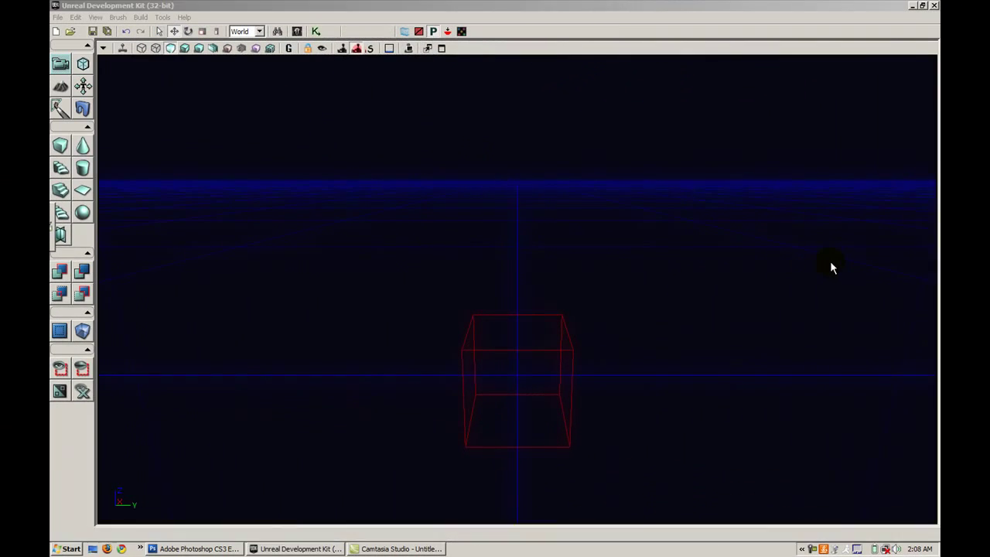
Step: Switch to Unreal Development Kit, open the Content Browser and select the lavaNoise_o texture in the DunDefVFX package
click(829, 266)
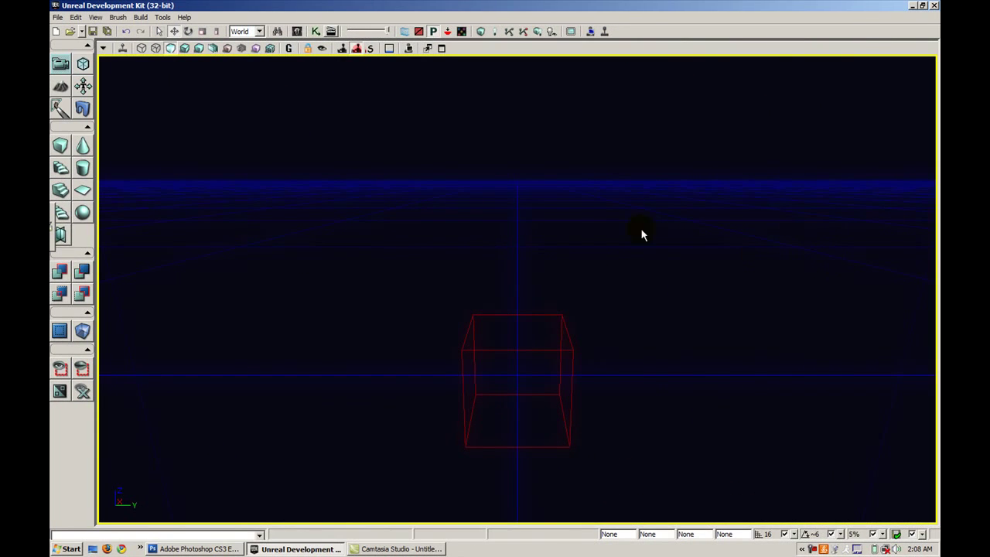
click(296, 31)
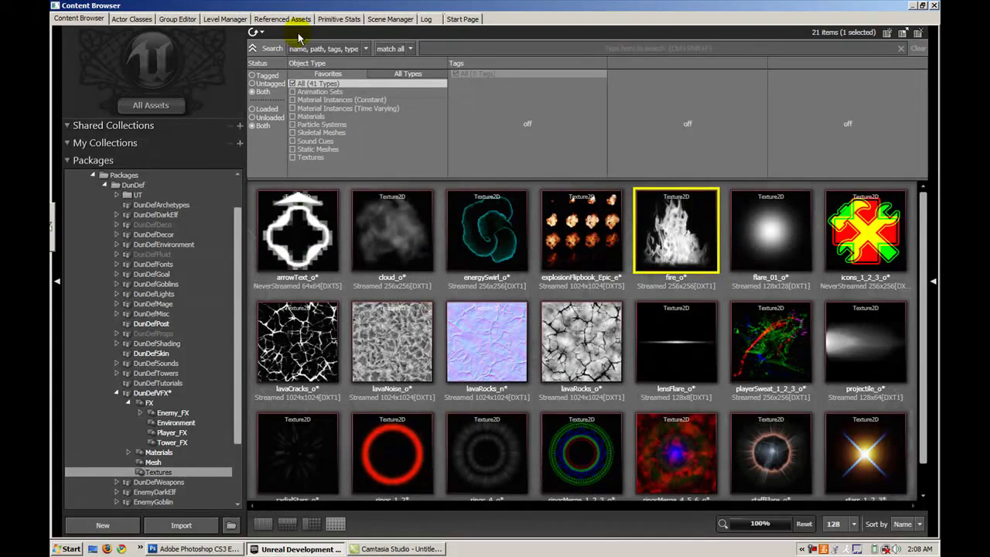
drag(236, 243, 227, 287)
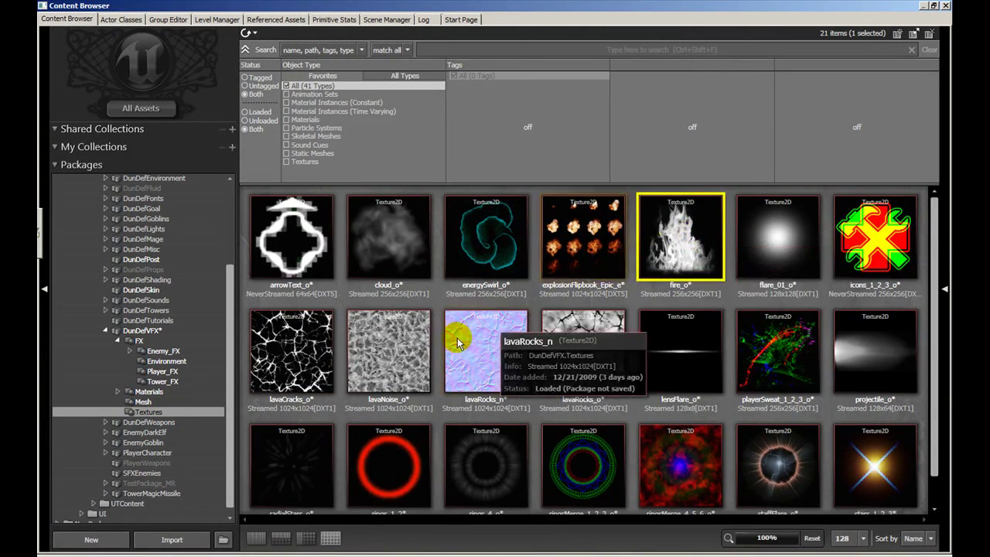
click(401, 354)
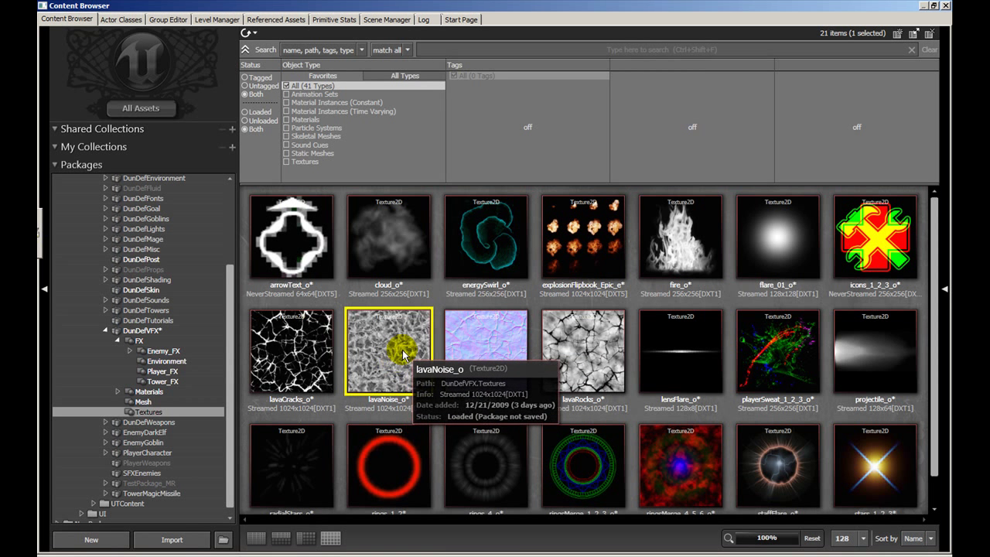
Step: Open the torchFire_MAT material from the Environment group of the DunDefVFX materials for editing
click(149, 393)
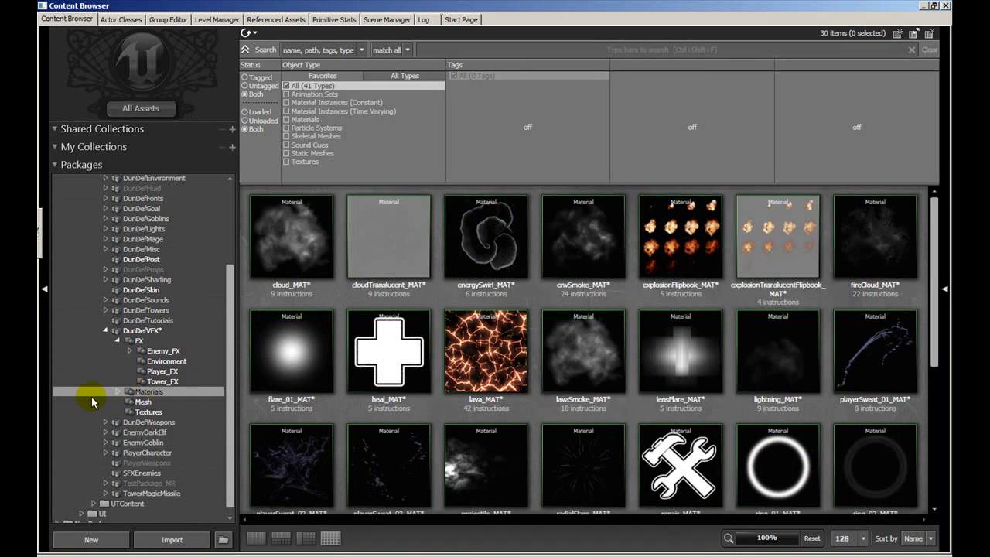
click(117, 392)
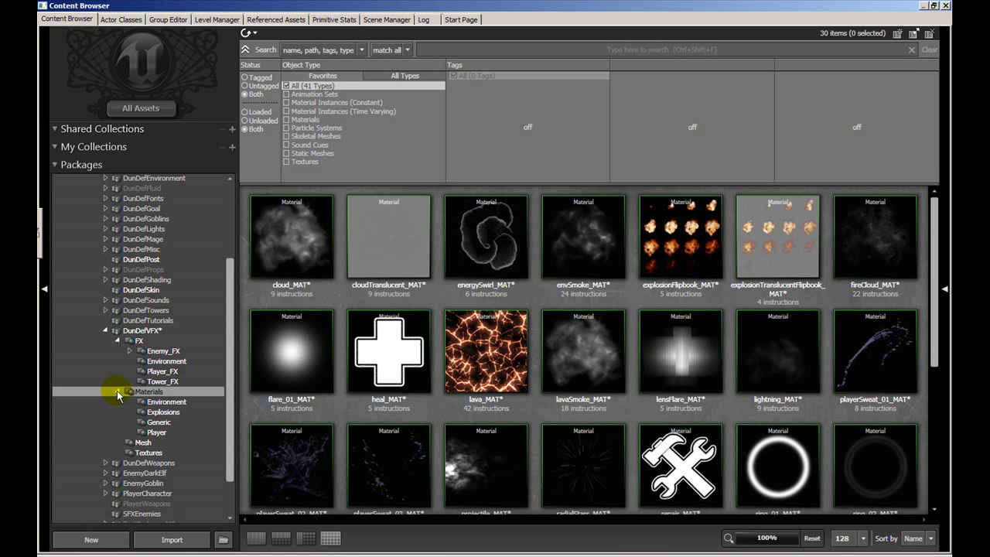
click(165, 401)
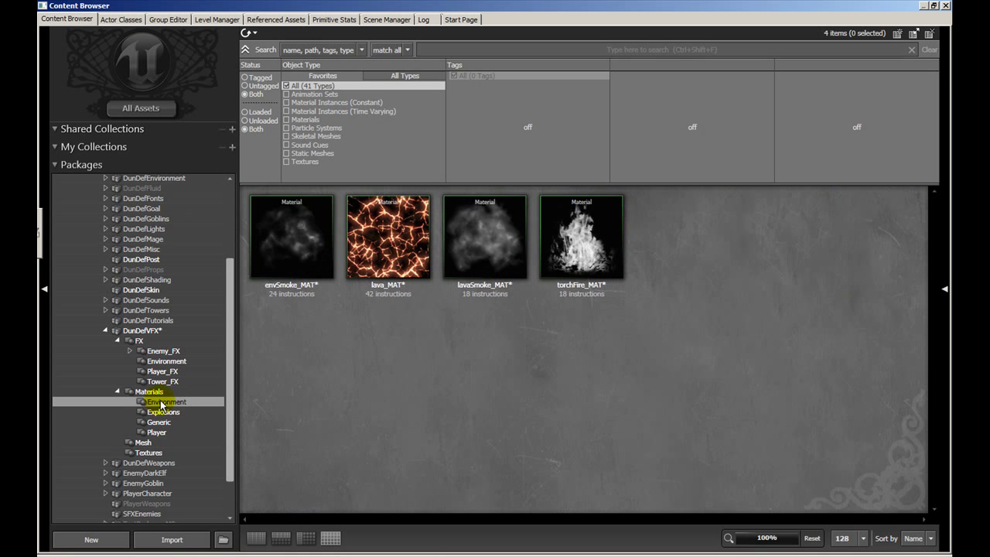
double_click(600, 234)
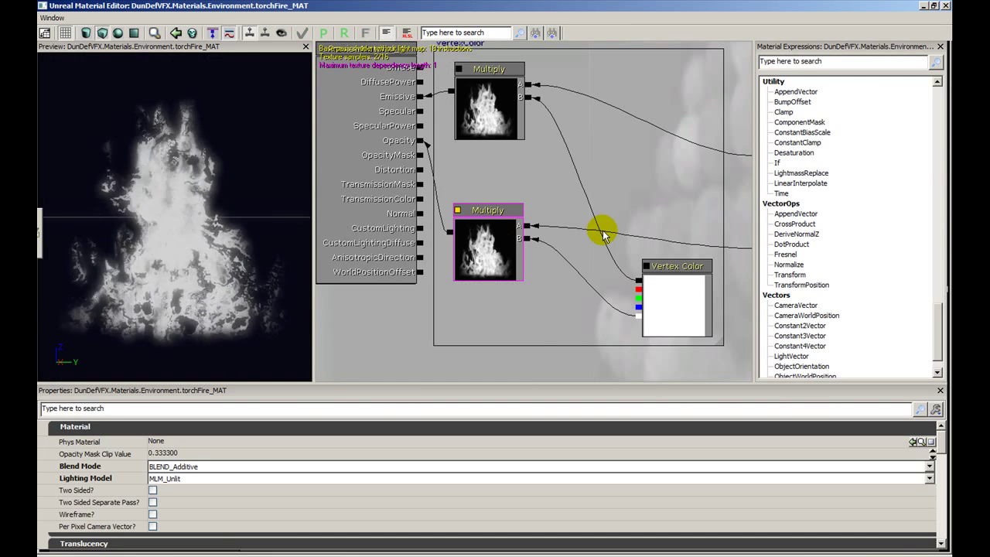
Step: Examine the two fire_o Texture Samples and how they combine with Vertex Color through the Multiply nodes into Emissive and Opacity
drag(596, 228, 390, 199)
click(608, 186)
scroll(617, 210, down, 3)
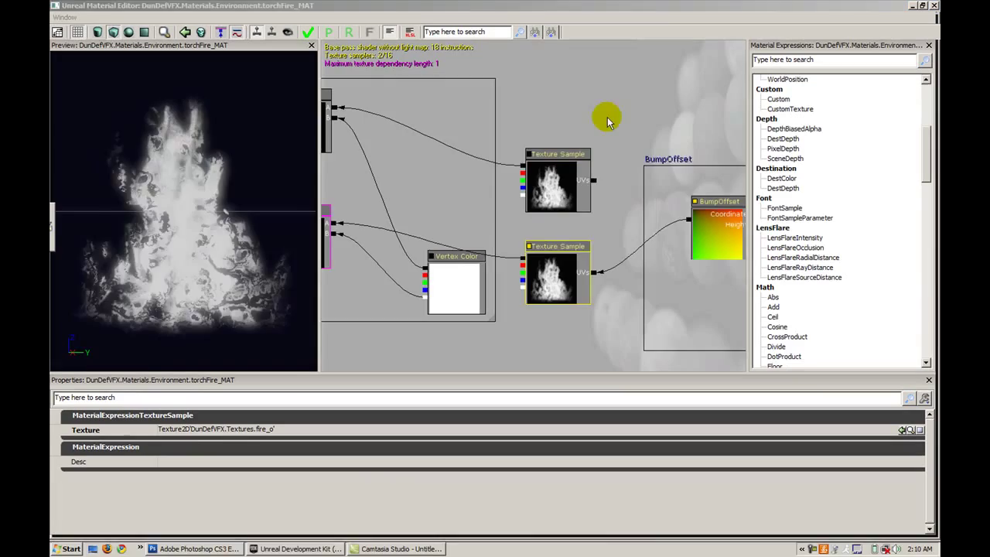
drag(608, 121, 576, 122)
click(554, 181)
click(537, 268)
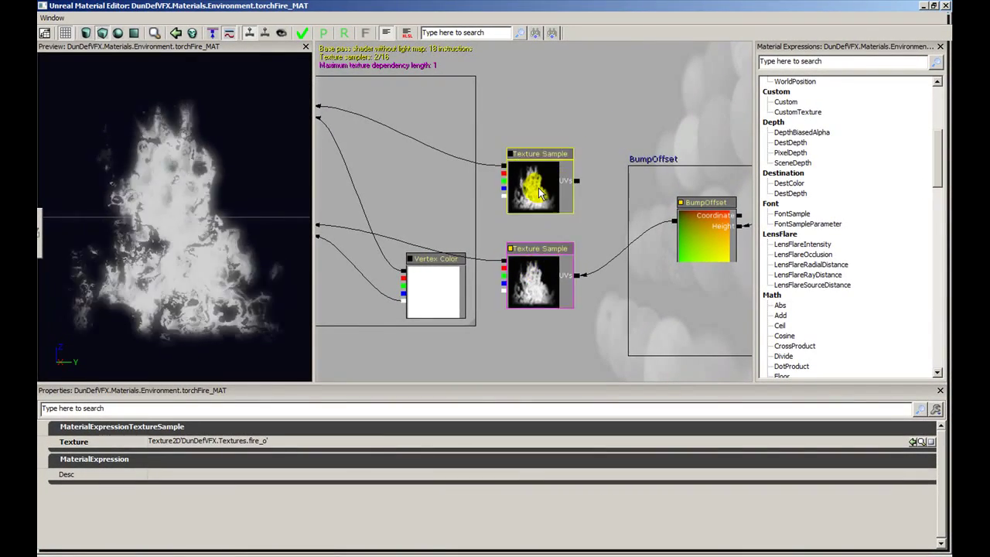
drag(456, 169, 620, 196)
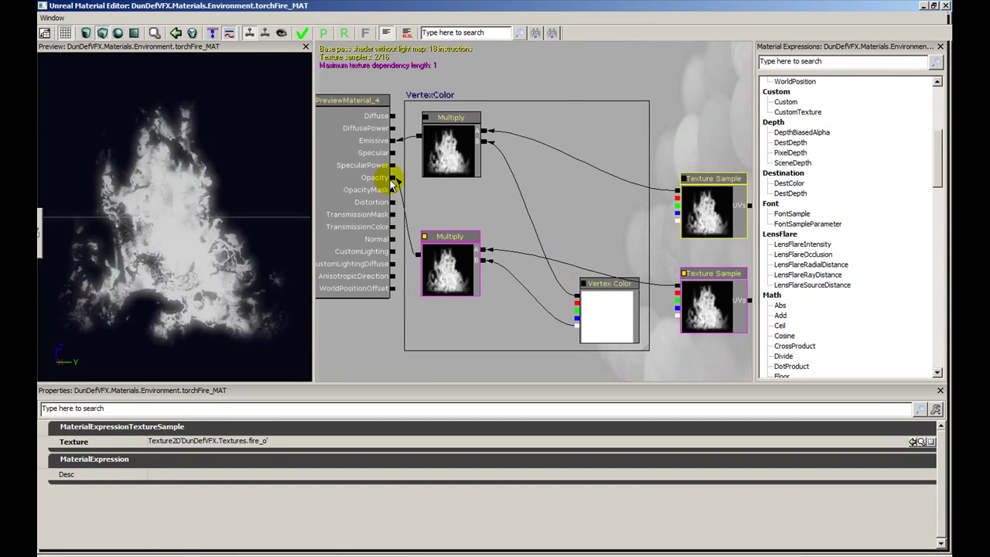
drag(634, 223, 459, 212)
click(532, 271)
click(542, 209)
drag(572, 225, 742, 249)
click(473, 261)
Step: Examine the BumpOffset group, including the Multiply node and the two lavaNoise_o Texture Samples driving its height
drag(657, 253, 487, 207)
drag(677, 218, 410, 255)
click(503, 205)
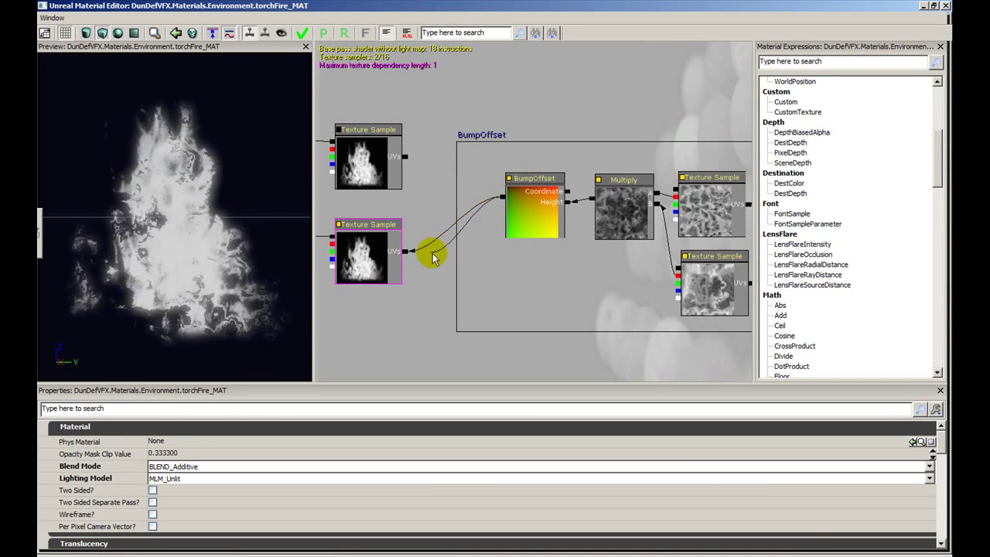
drag(610, 273, 486, 255)
click(561, 205)
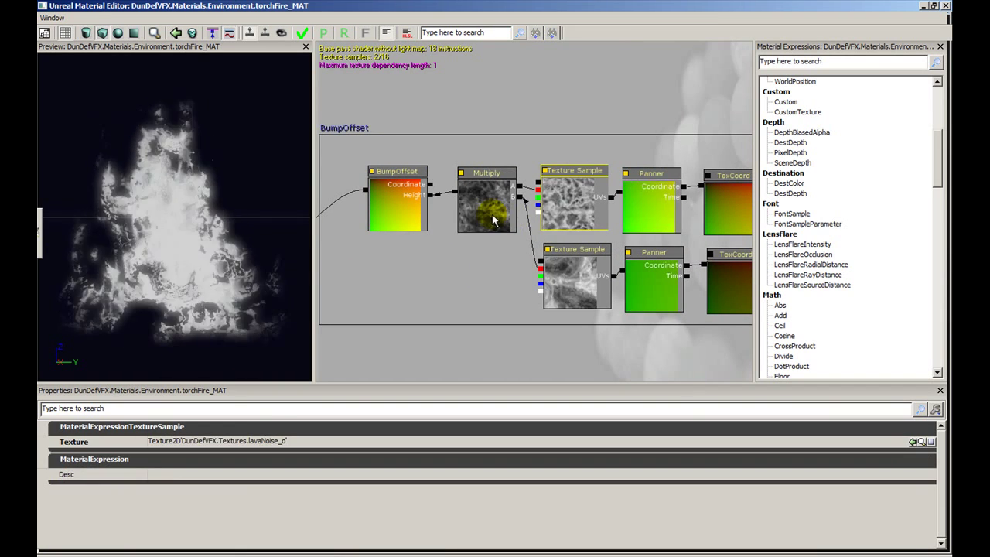
click(491, 217)
click(574, 190)
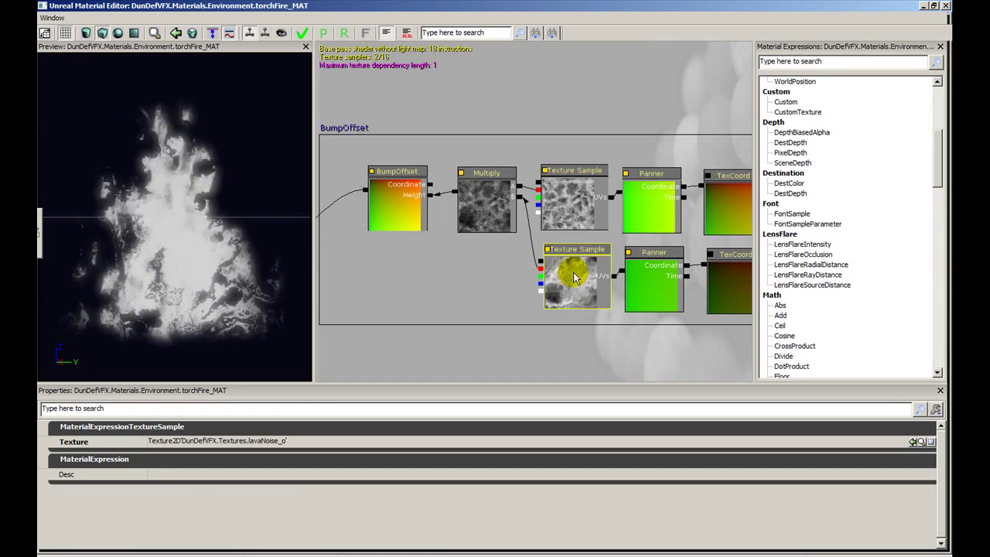
click(482, 203)
drag(480, 282, 395, 262)
click(501, 245)
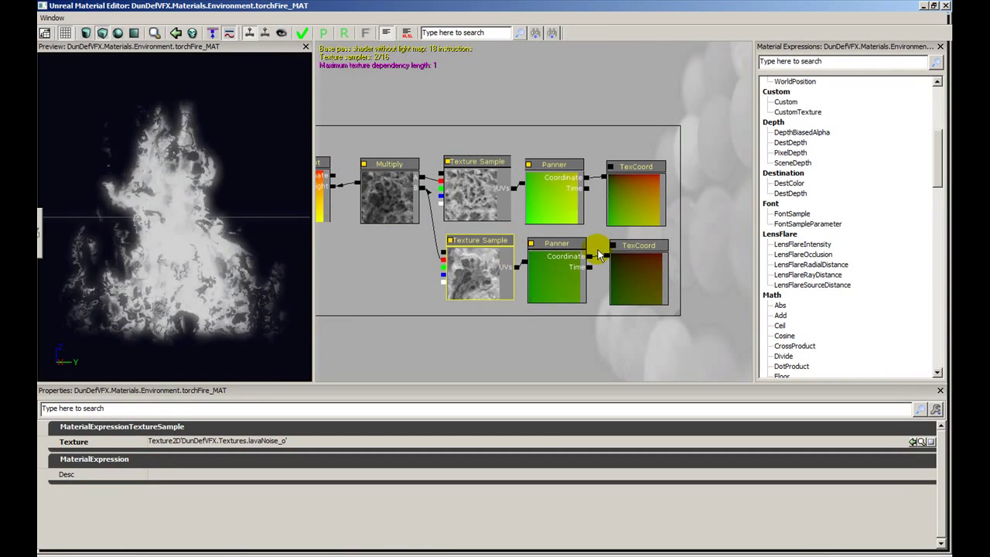
click(481, 219)
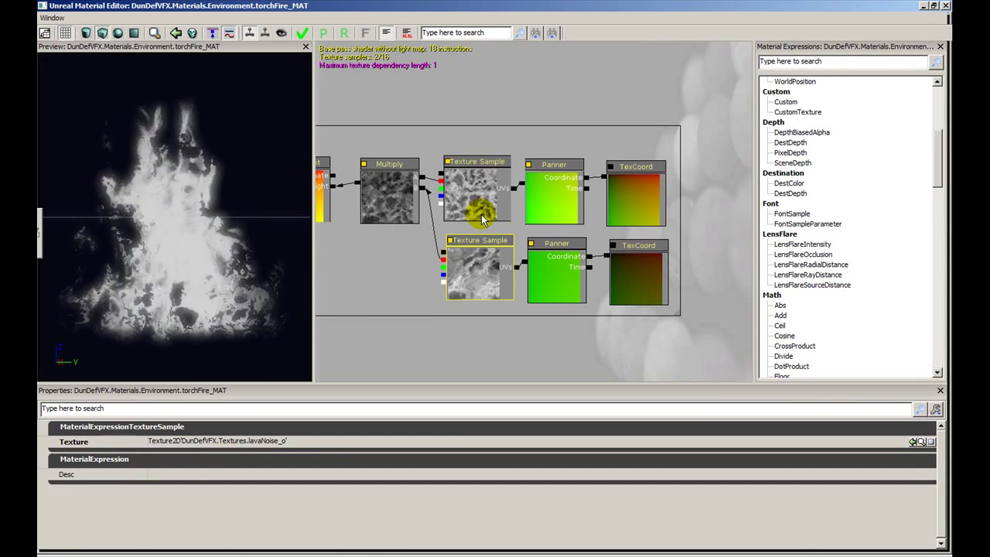
Step: Inspect the TexCoord tiling and Panner speed settings of both noise Texture Samples
click(618, 188)
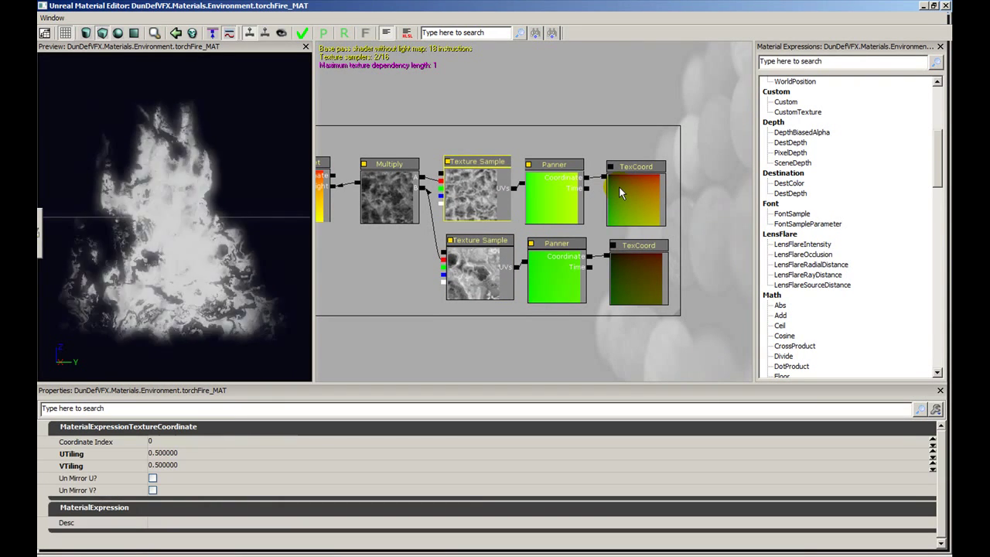
click(552, 193)
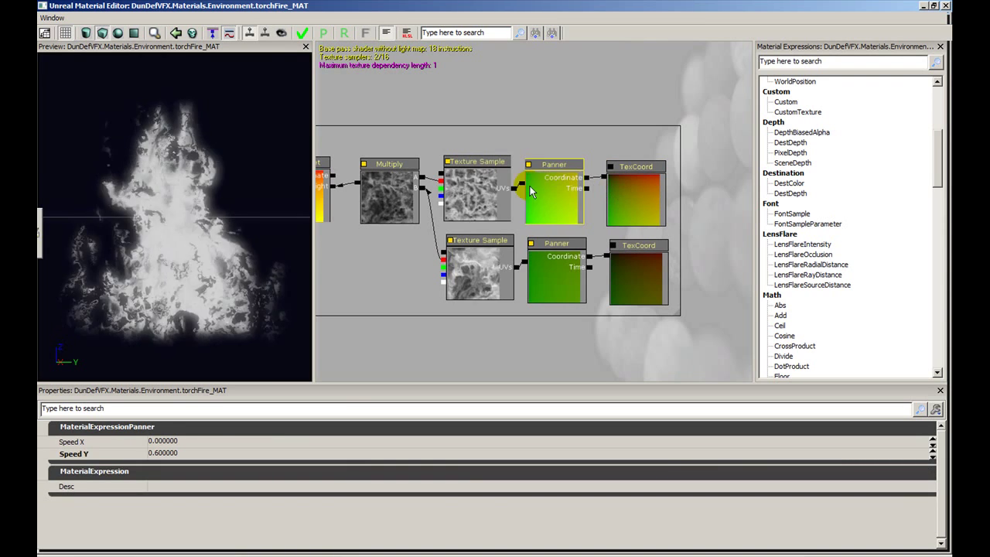
click(476, 184)
click(630, 178)
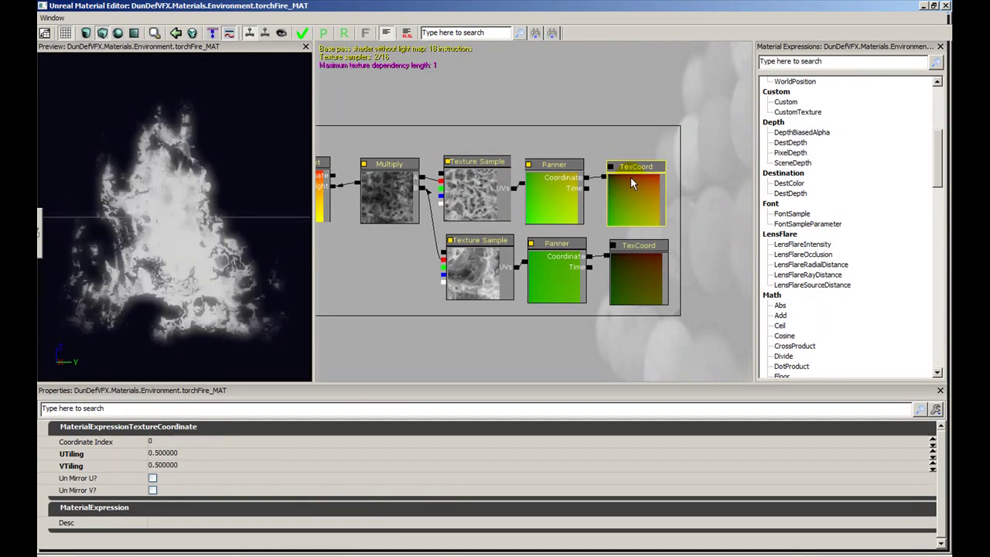
click(578, 207)
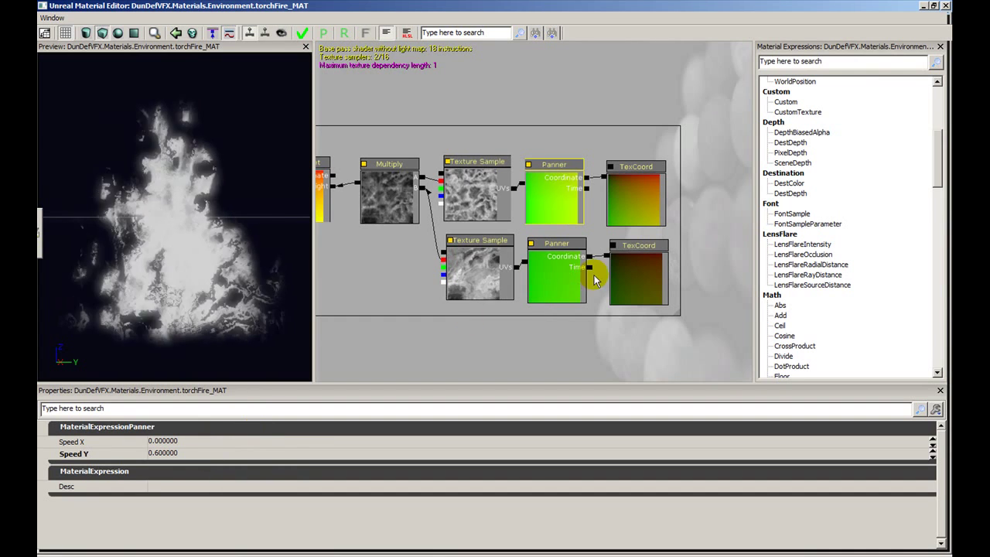
click(470, 270)
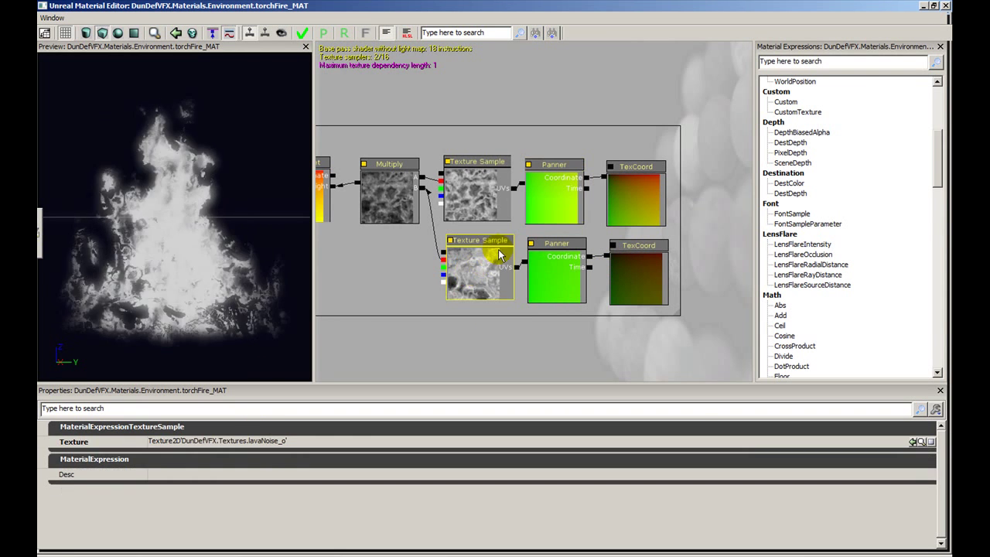
click(647, 270)
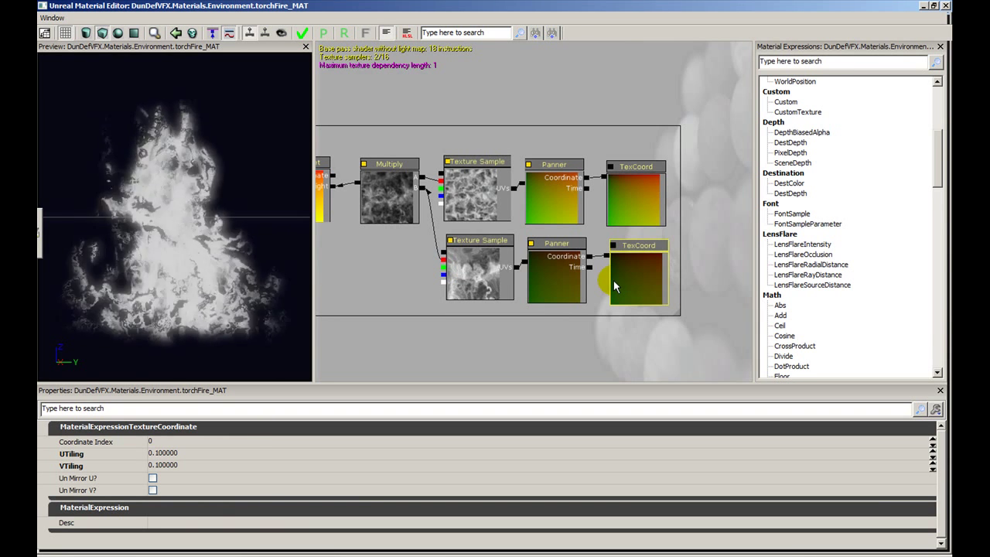
drag(479, 314, 529, 316)
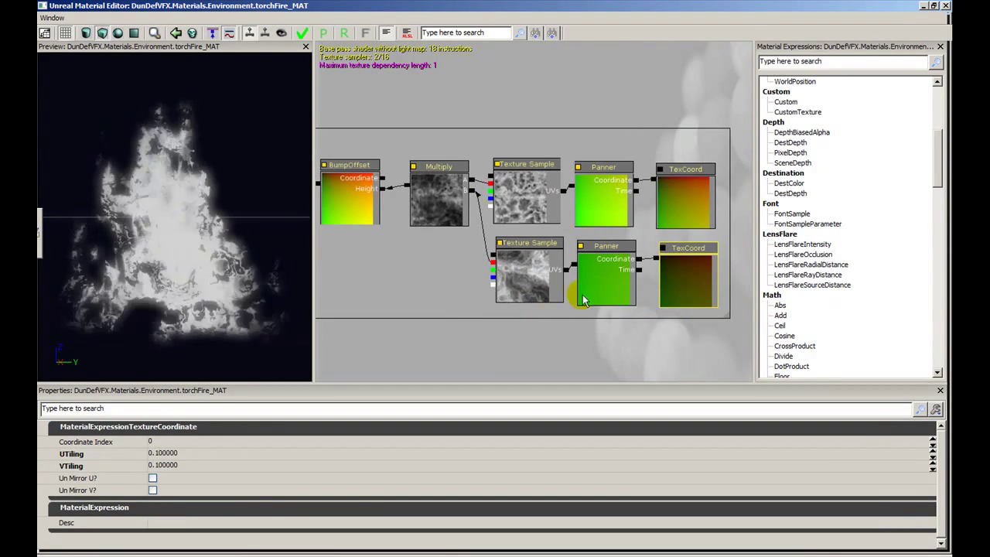
click(597, 285)
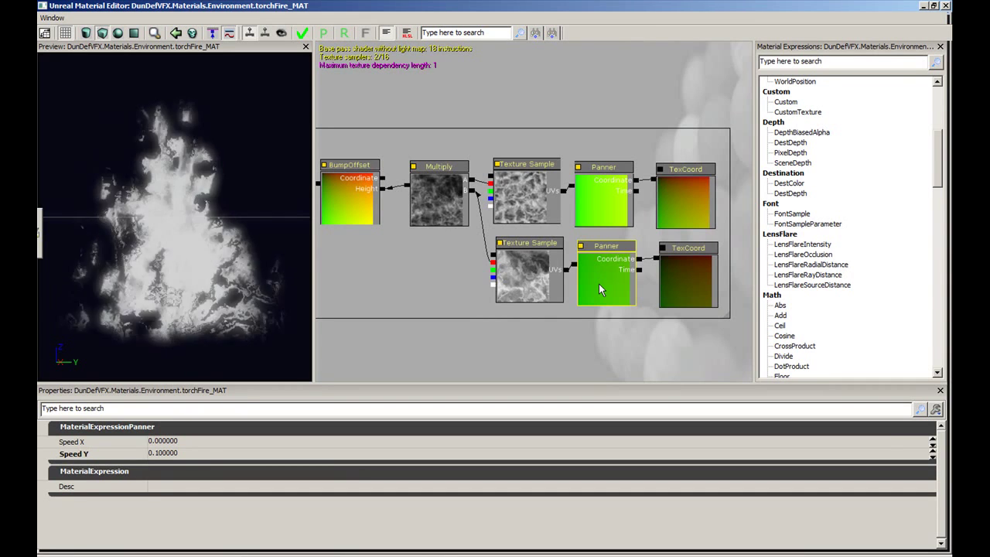
Step: Break the link between the BumpOffset node and the UVs of the lower fire Texture Sample
drag(453, 274, 560, 302)
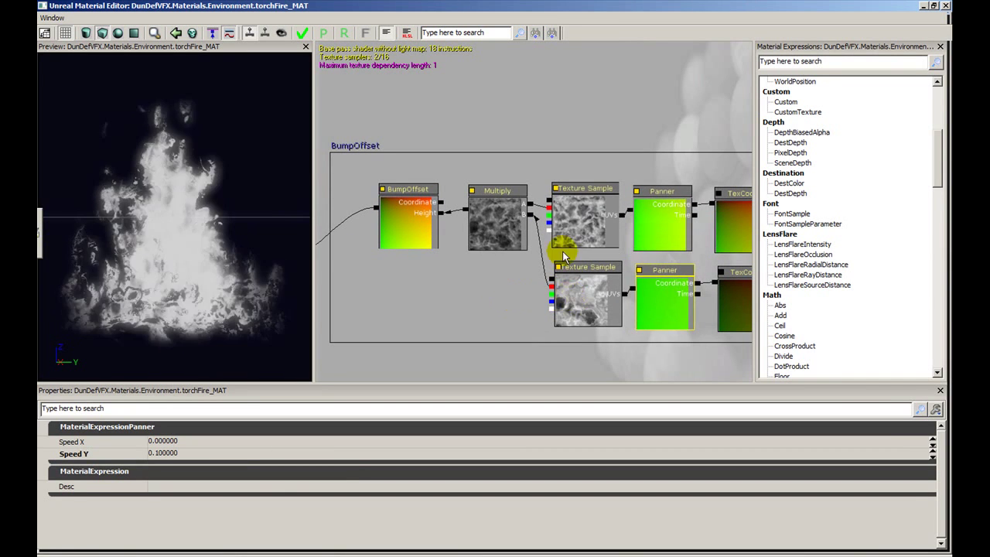
click(500, 229)
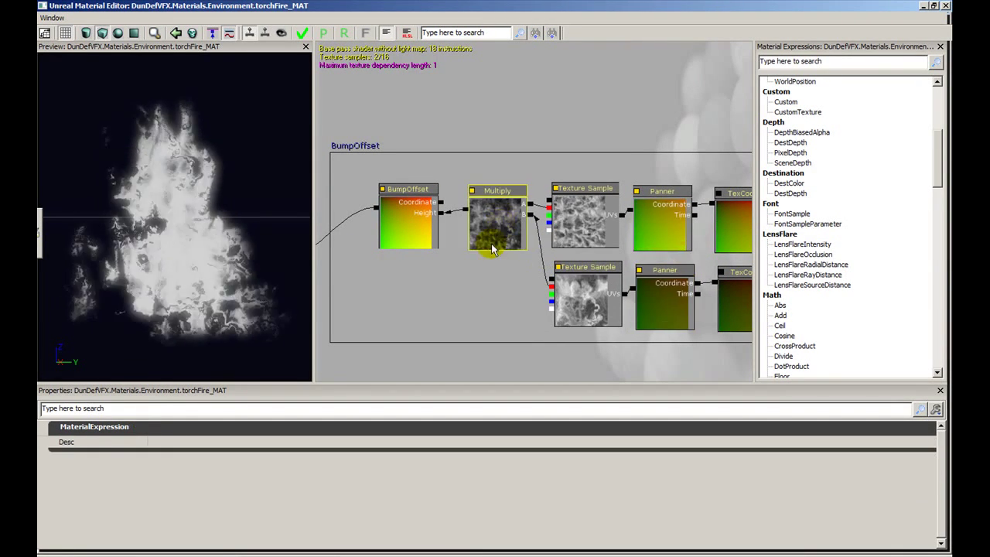
drag(490, 247, 603, 257)
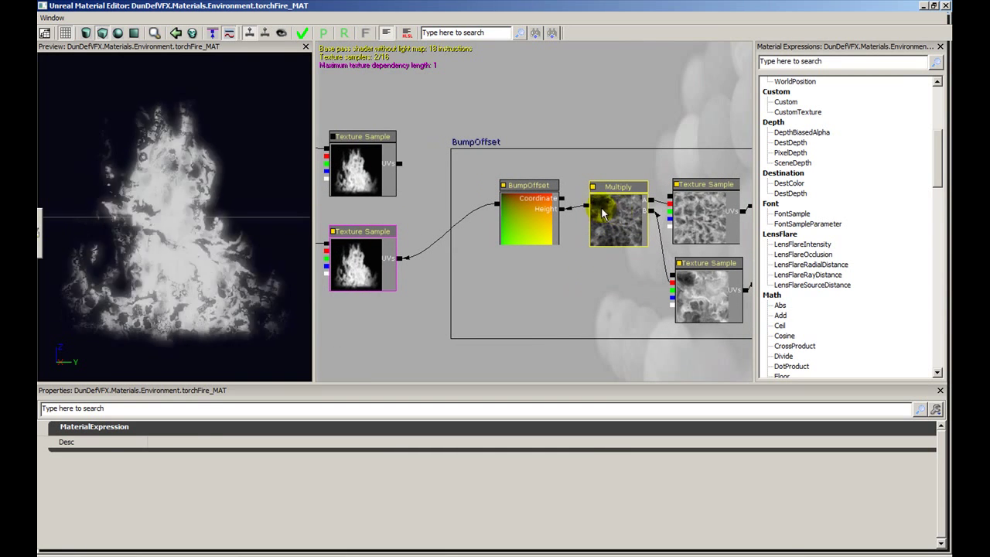
click(535, 211)
drag(503, 254, 575, 244)
right_click(568, 192)
click(587, 187)
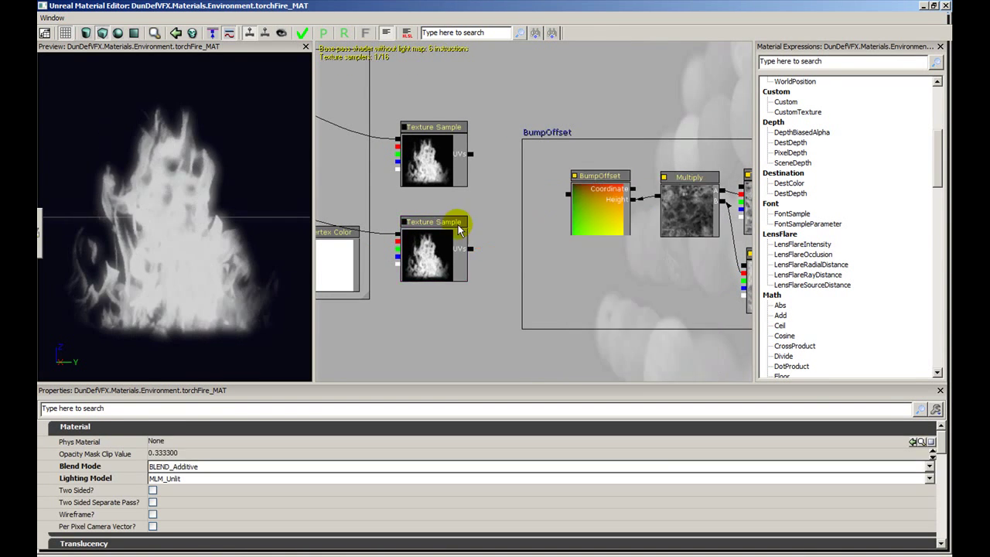
Step: View the fire preview from another angle and review the material's Blend Mode and Lighting Model options
mouse_move(175, 216)
mouse_down()
mouse_move(140, 232)
mouse_move(175, 218)
mouse_move(158, 221)
mouse_move(172, 226)
mouse_up()
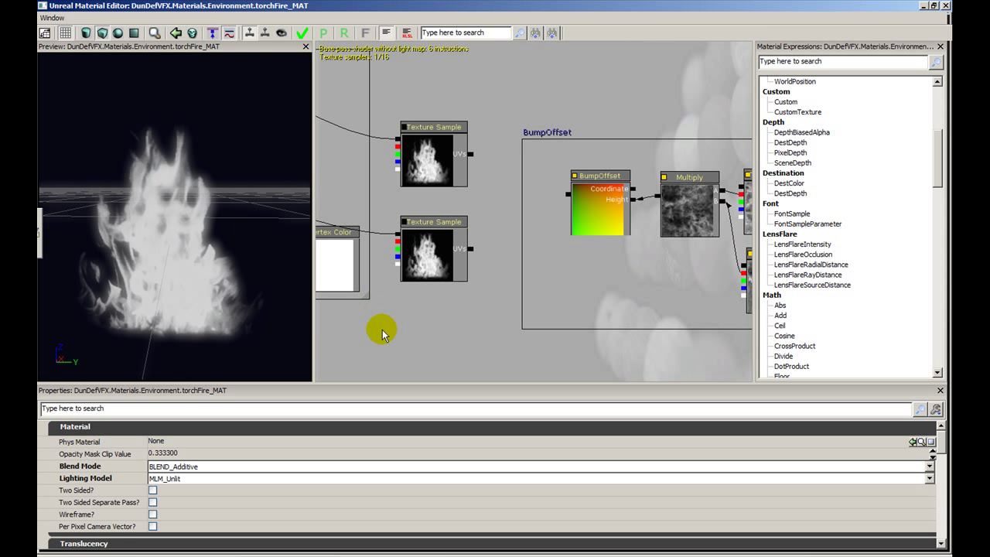
click(234, 467)
click(234, 468)
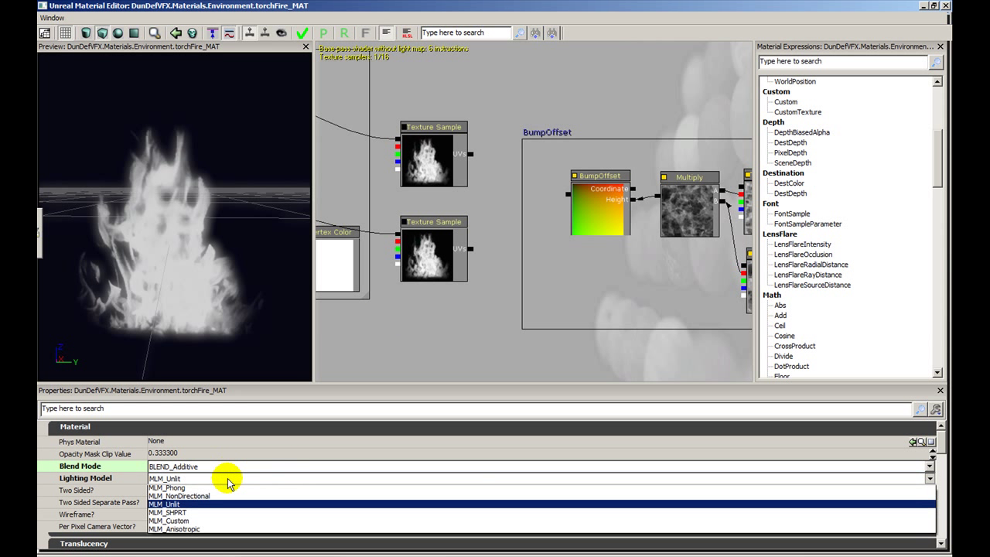
click(228, 479)
click(228, 479)
click(379, 354)
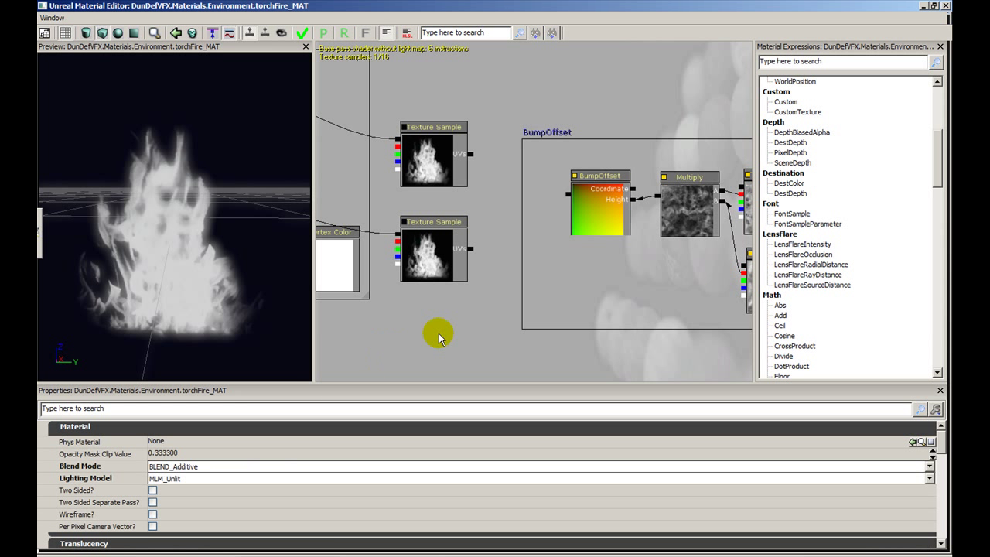
Step: Connect the BumpOffset node to the UVs of the lower fire Texture Sample and view the preview from several angles
drag(568, 194, 470, 251)
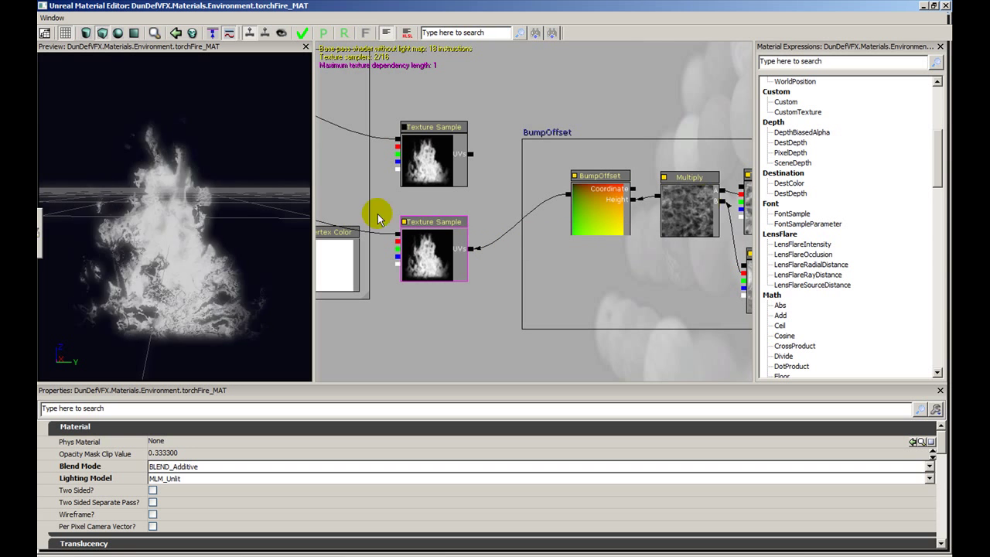
right_drag(212, 253, 212, 290)
drag(212, 254, 212, 217)
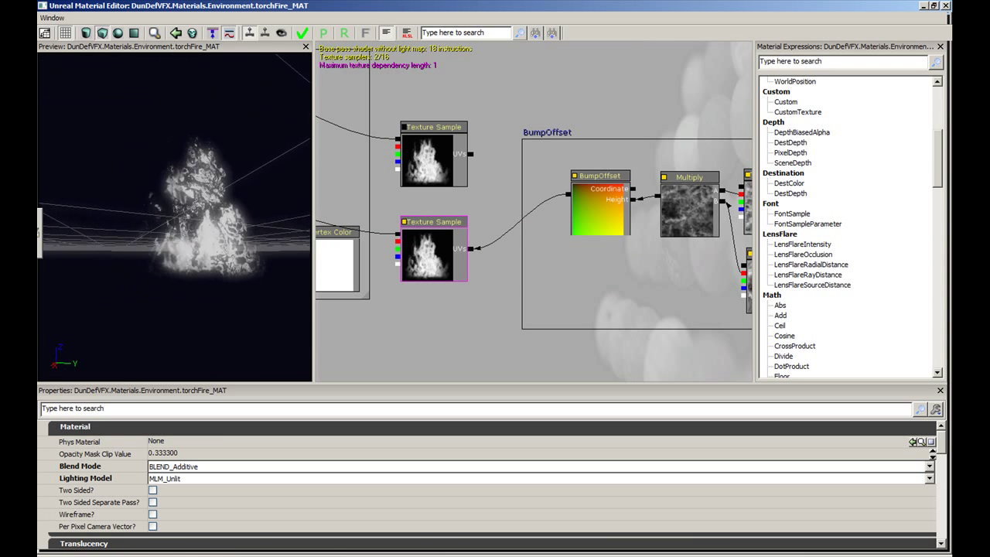
drag(175, 217, 212, 258)
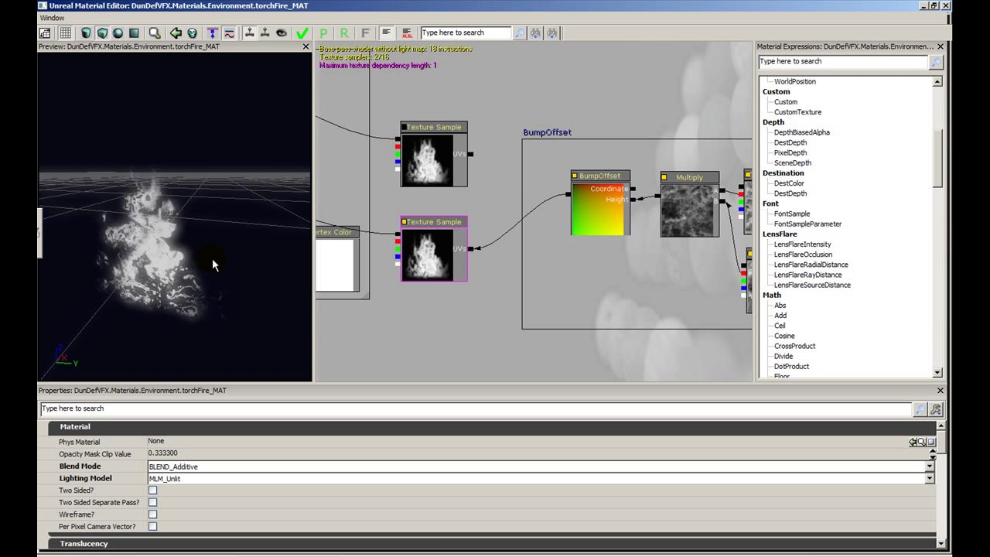
Step: Examine the VertexColor group and its Vertex Color node, along with the two fire Texture Samples linked to the Multiply nodes
drag(347, 227, 483, 230)
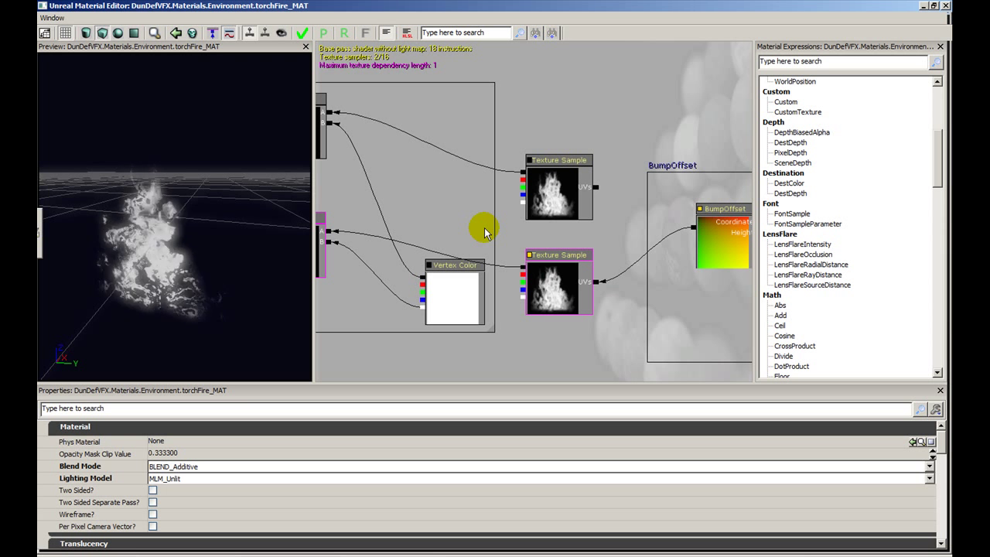
drag(424, 195, 521, 186)
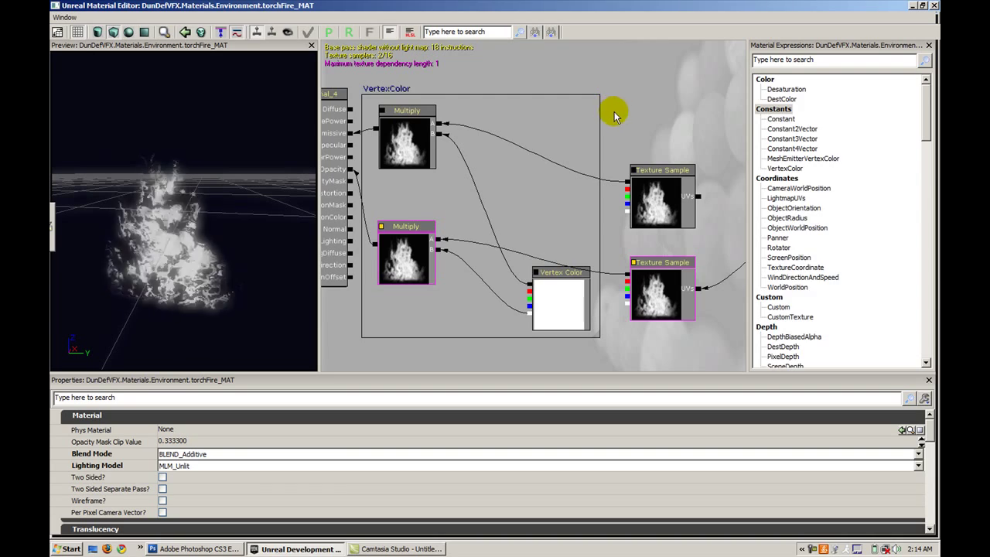
drag(614, 116, 634, 126)
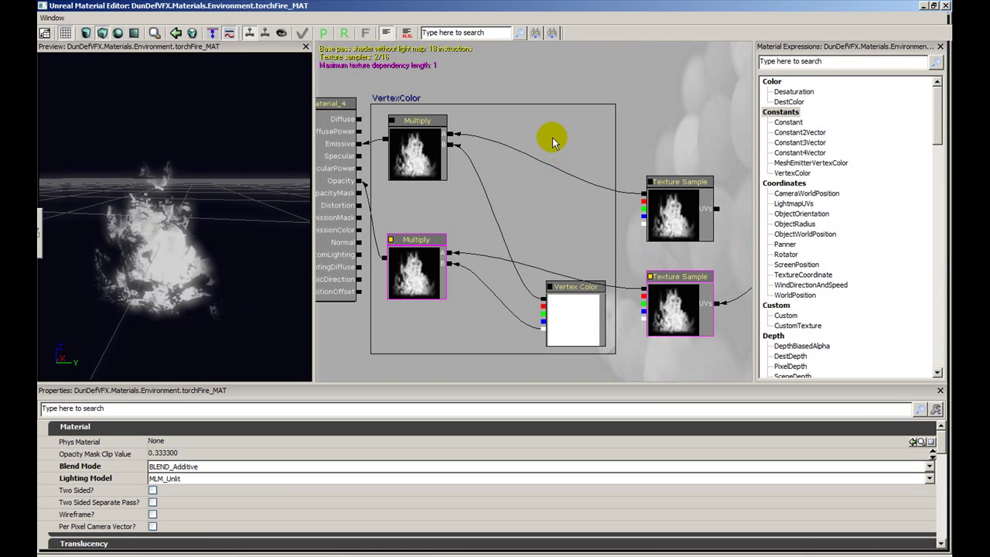
click(572, 317)
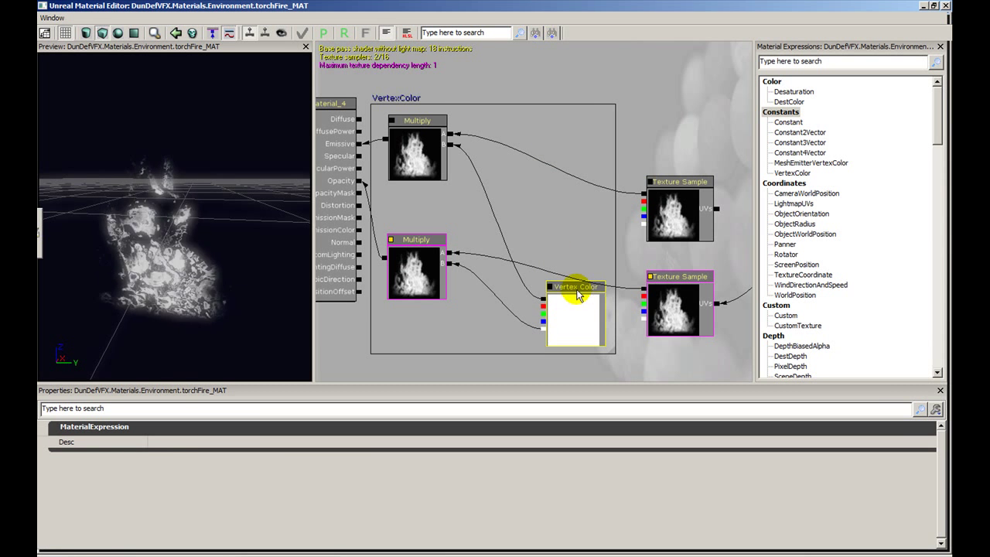
drag(545, 239, 557, 240)
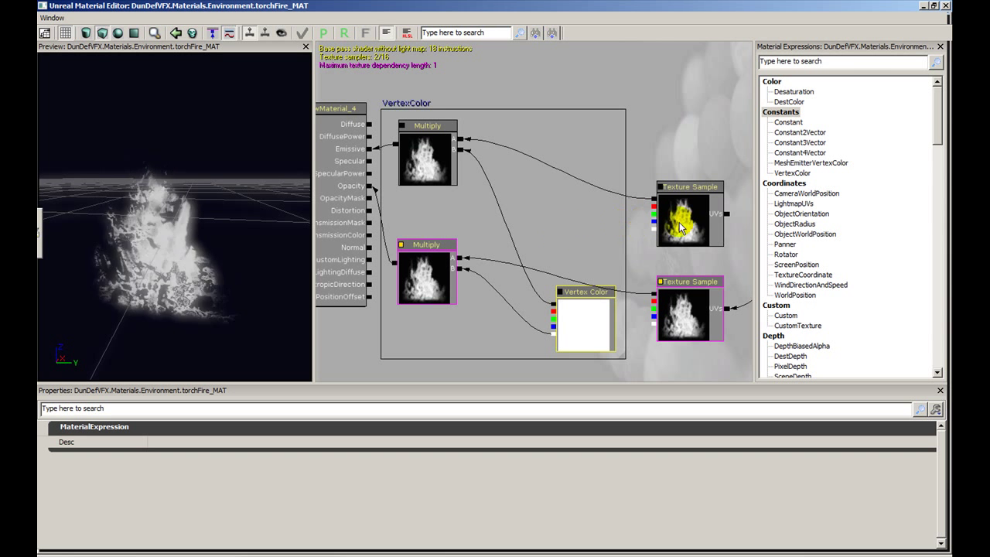
scroll(214, 260, down, 3)
mouse_move(215, 265)
mouse_down()
mouse_move(215, 251)
mouse_move(214, 263)
mouse_up()
Step: Review the available Constants nodes, add a MeshEmitterVertexColor node inside the VertexColor group and delete it again
right_click(545, 164)
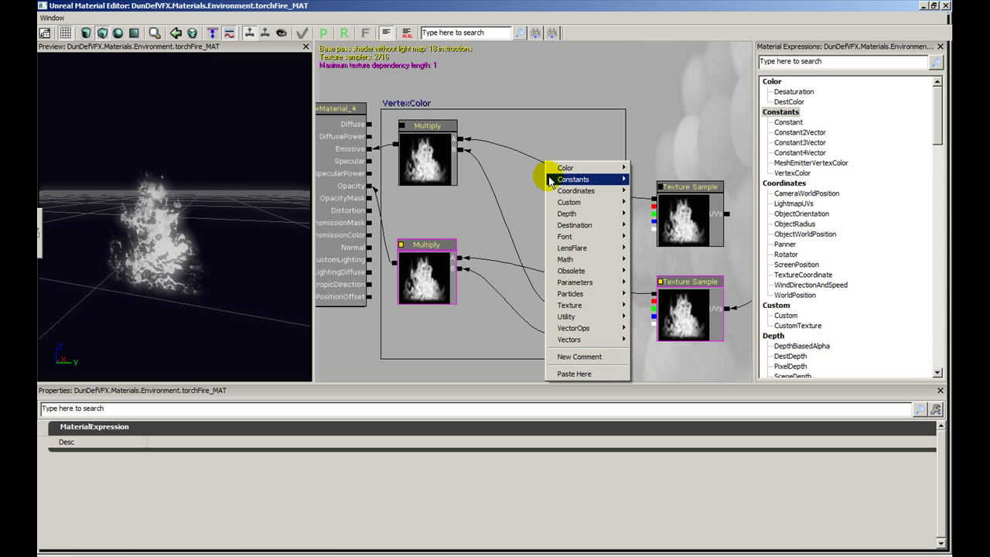
mouse_move(549, 180)
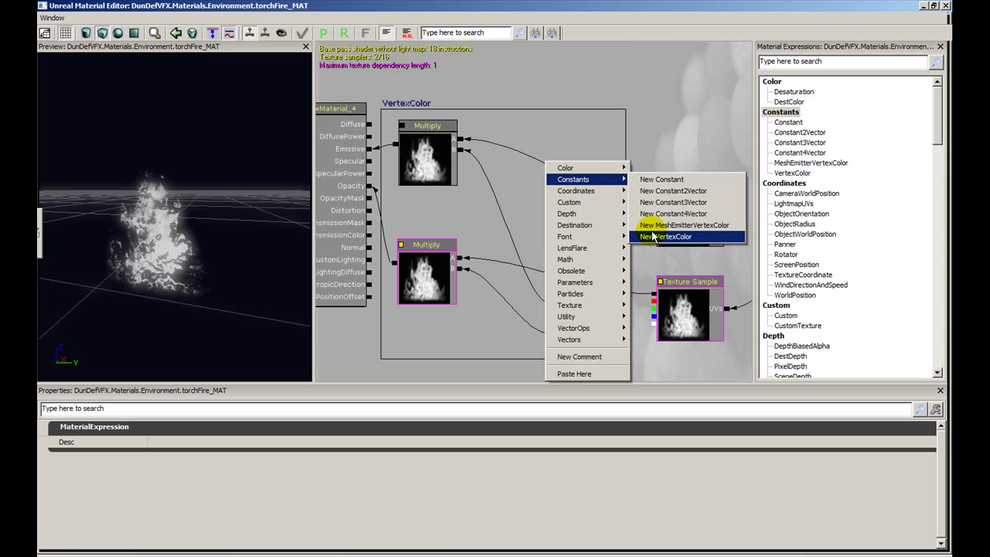
click(727, 237)
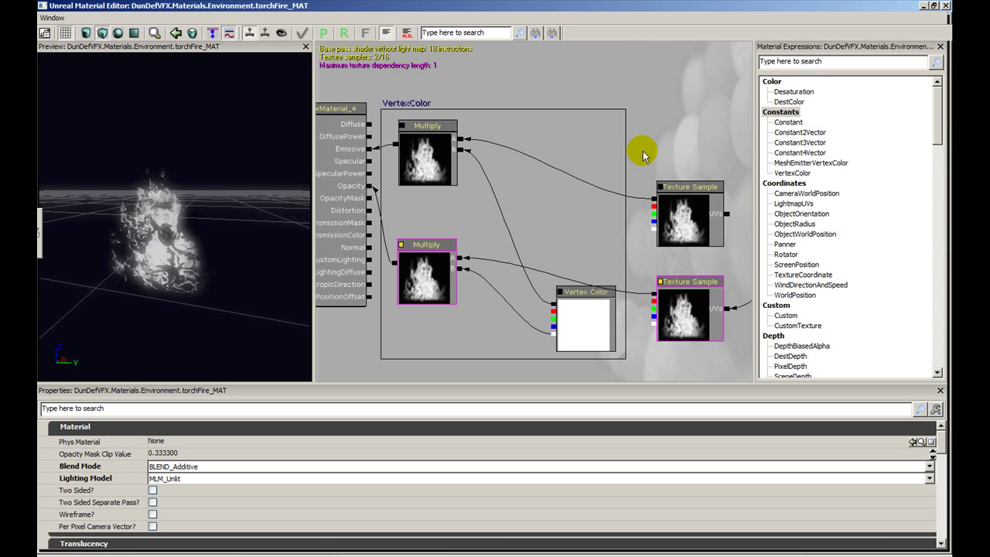
right_click(525, 194)
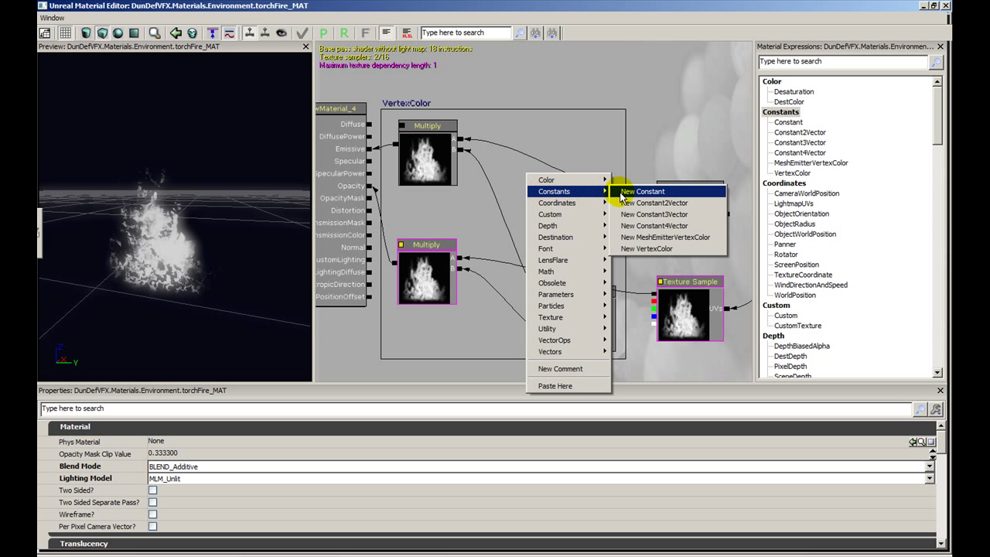
click(706, 237)
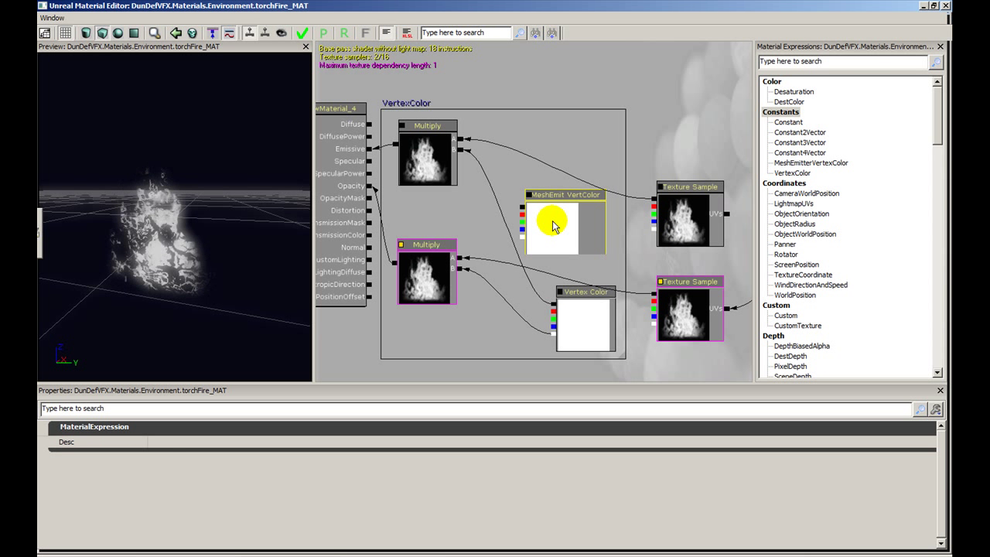
key(Delete)
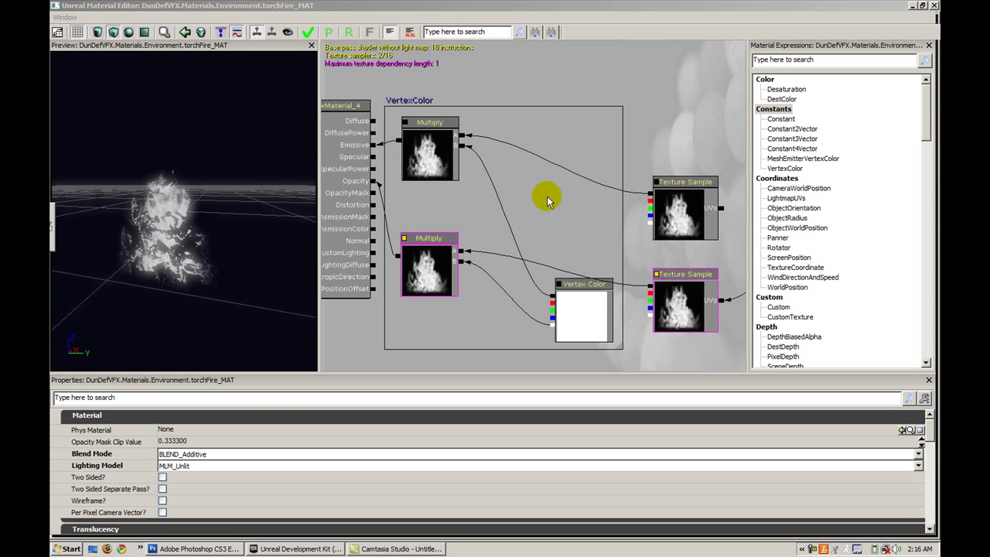
Step: Trace the Vertex Color outputs through the two Multiply nodes to the material's Emissive and Opacity inputs
click(546, 201)
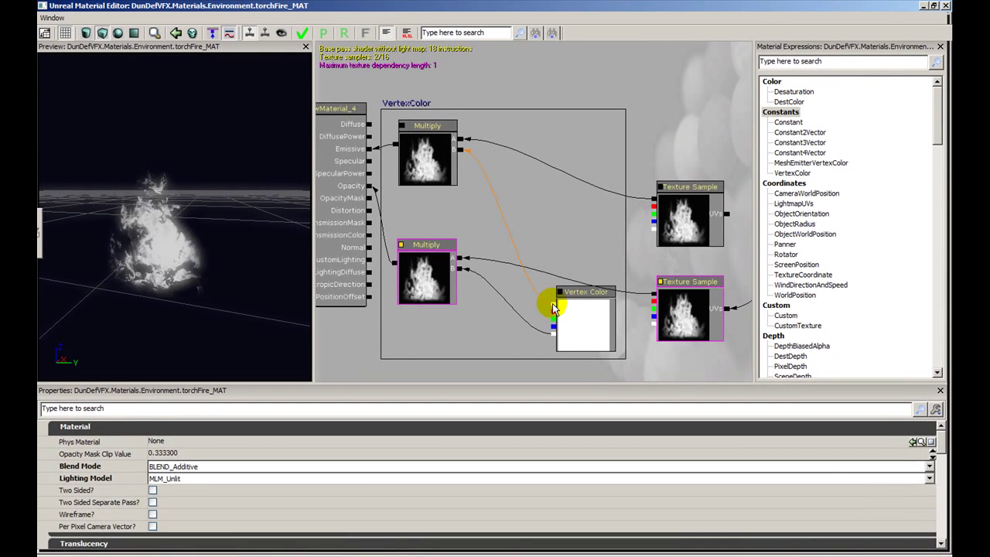
drag(490, 235, 464, 162)
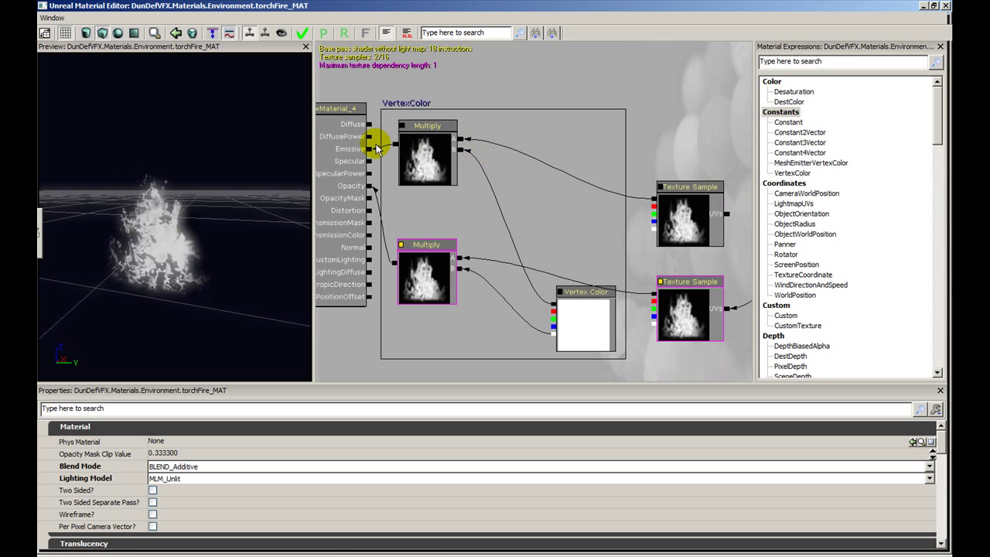
click(521, 198)
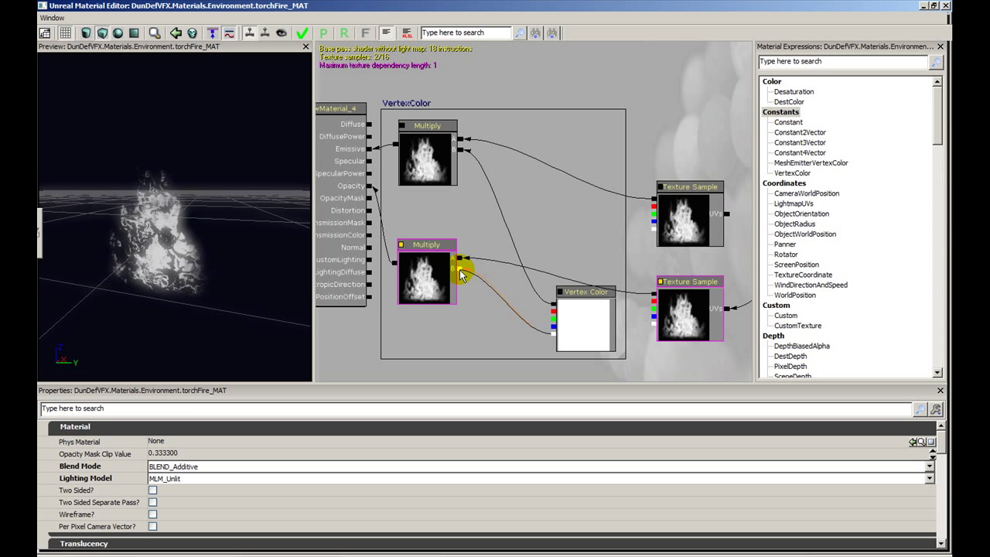
drag(625, 282, 654, 297)
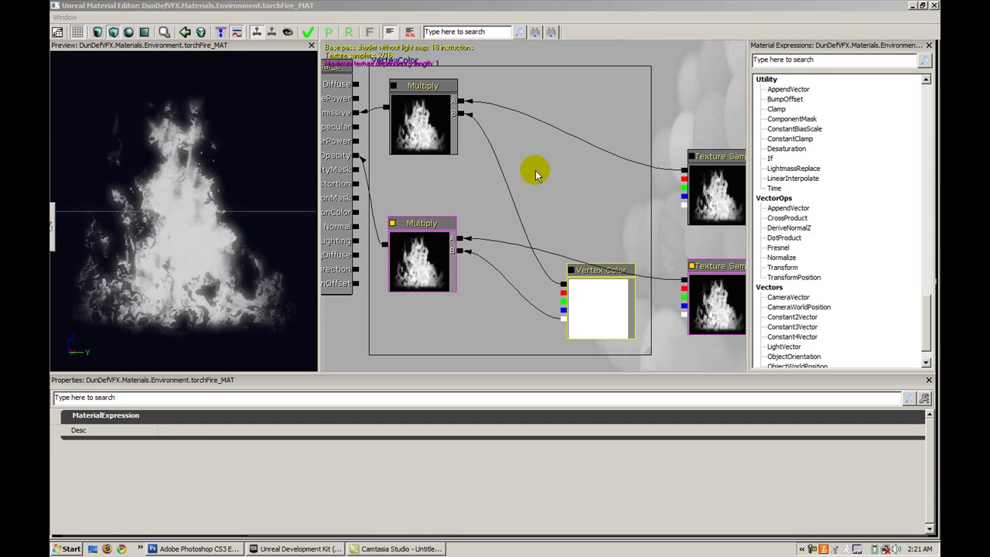
Step: Apply the changes to torchFire_MAT and close the Material Editor
click(535, 175)
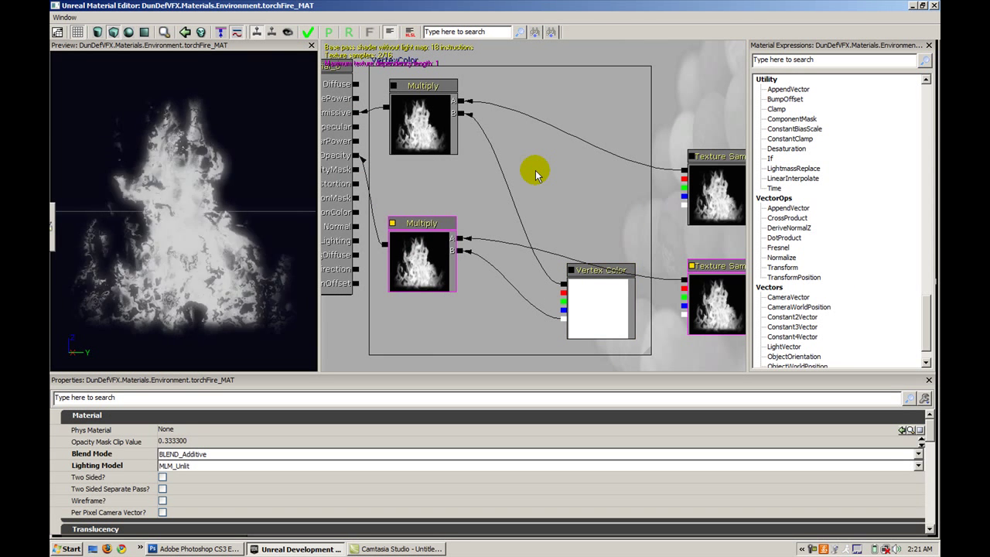
click(307, 32)
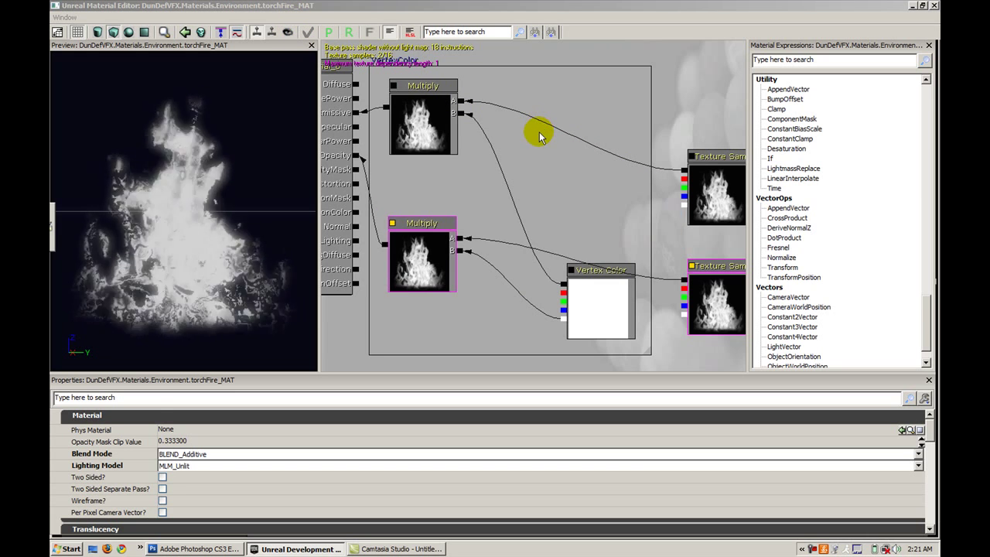
click(933, 6)
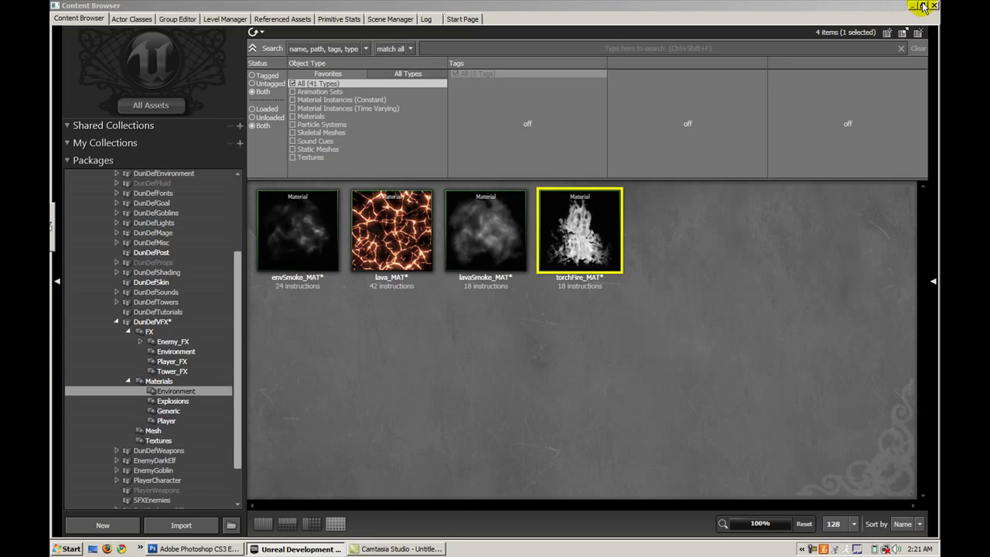
Step: Open the torchFire_vFX particle system from the FX Environment group of the DunDefVFX package
click(202, 351)
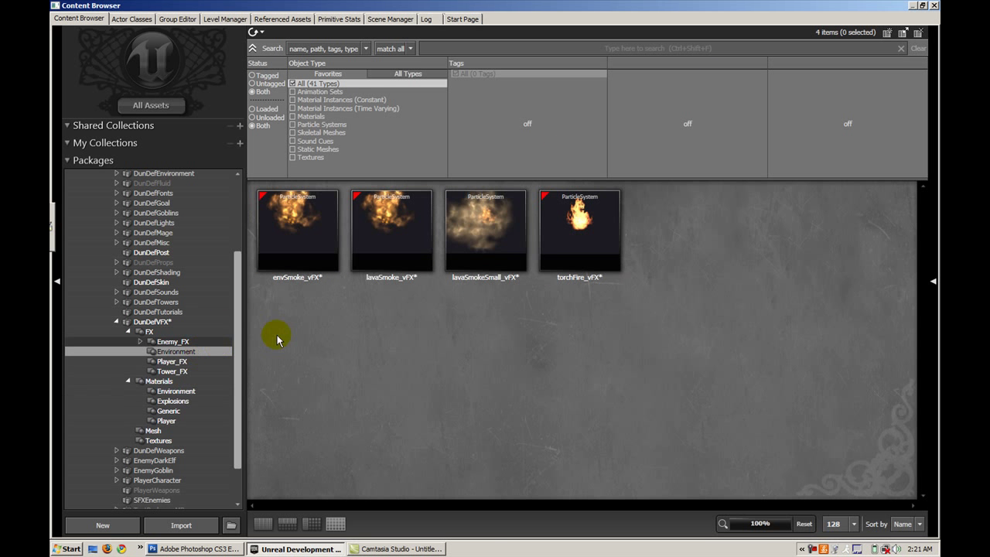
click(562, 225)
double_click(562, 230)
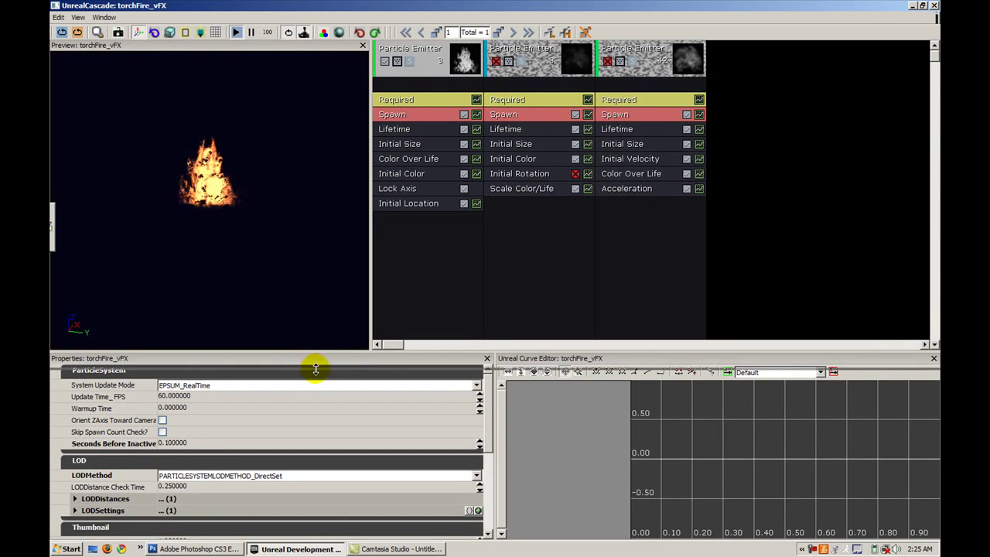
Step: Review Cascade's simulation and display controls and make the properties area slightly taller
drag(316, 370, 359, 355)
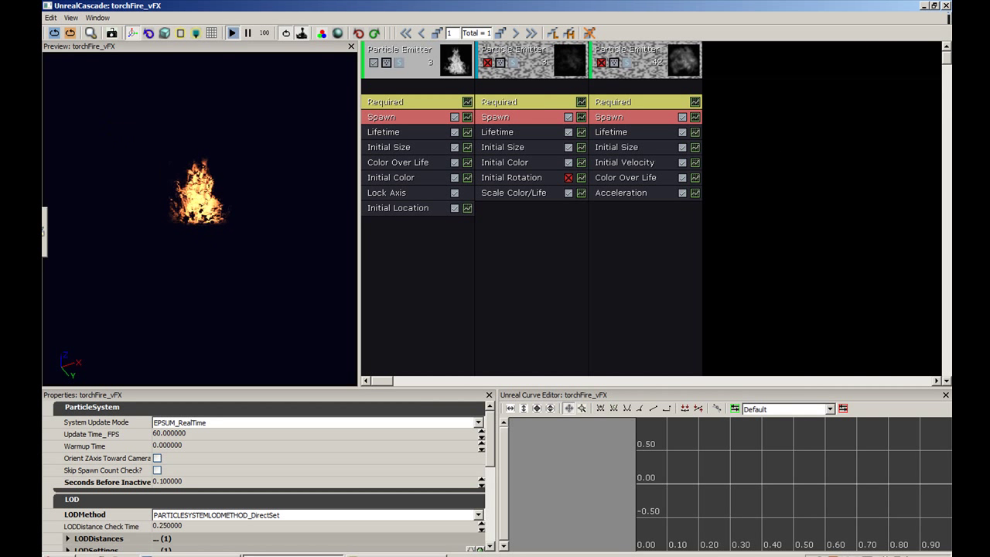
click(211, 33)
click(211, 33)
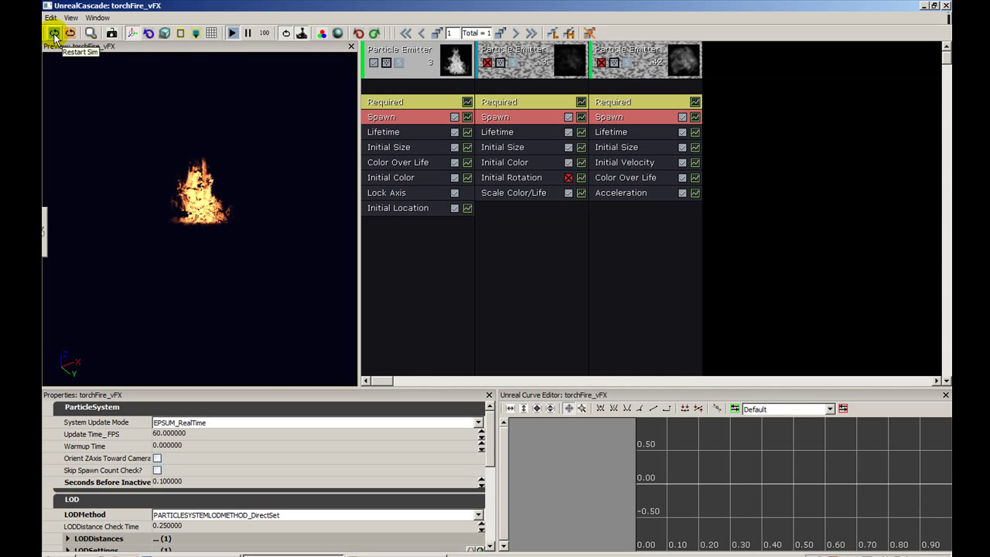
click(149, 35)
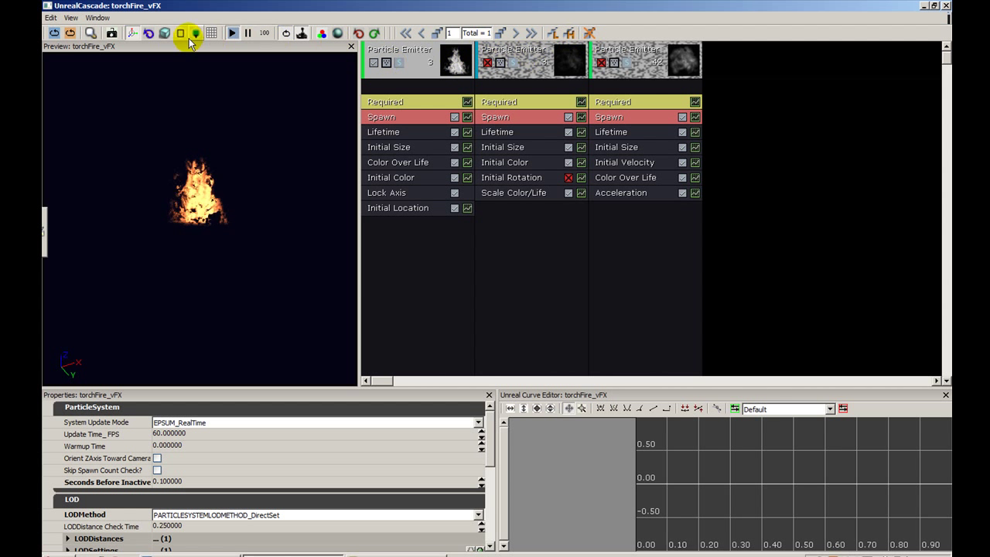
click(233, 38)
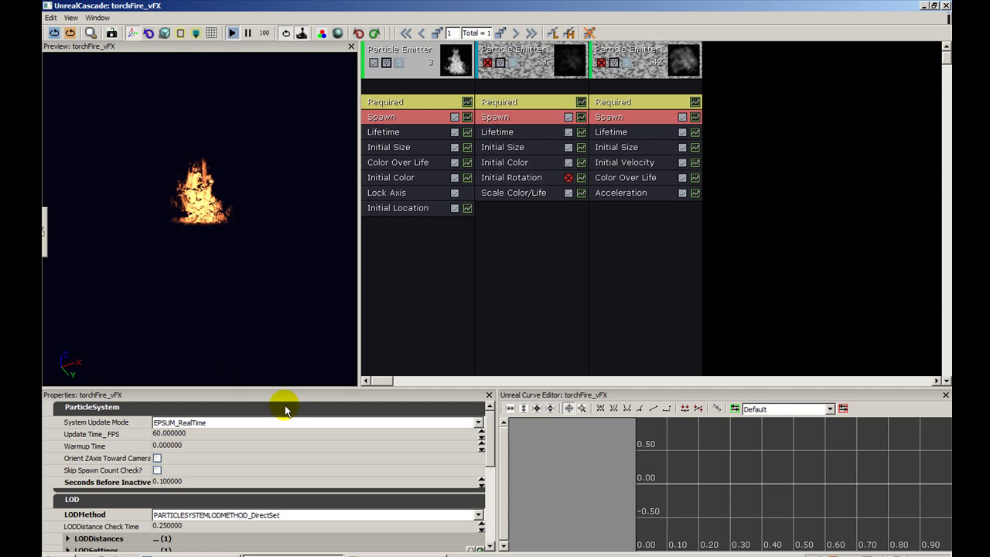
drag(291, 386, 290, 369)
click(201, 439)
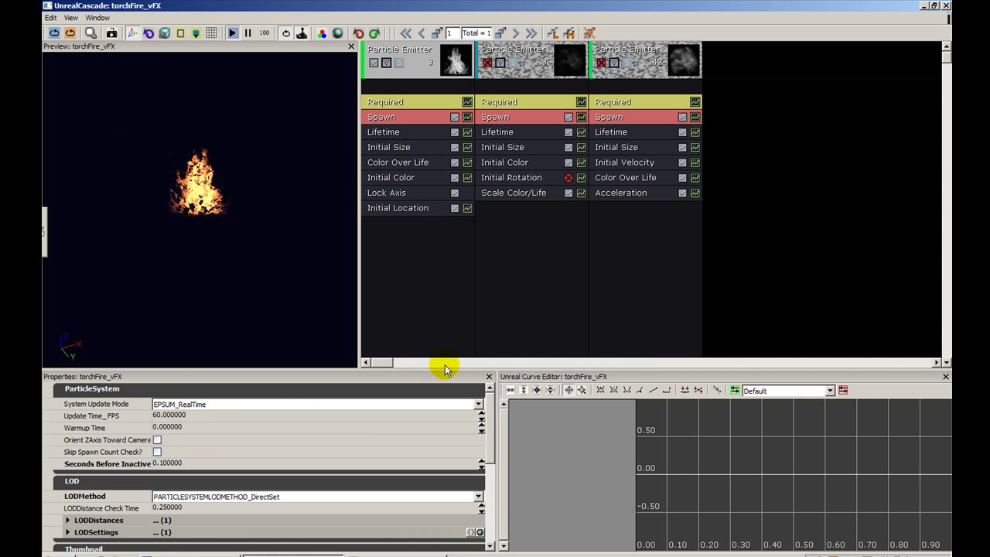
Step: Inspect the Initial Location, Lock Axis and Initial Color modules of the fire emitter
click(414, 208)
click(414, 192)
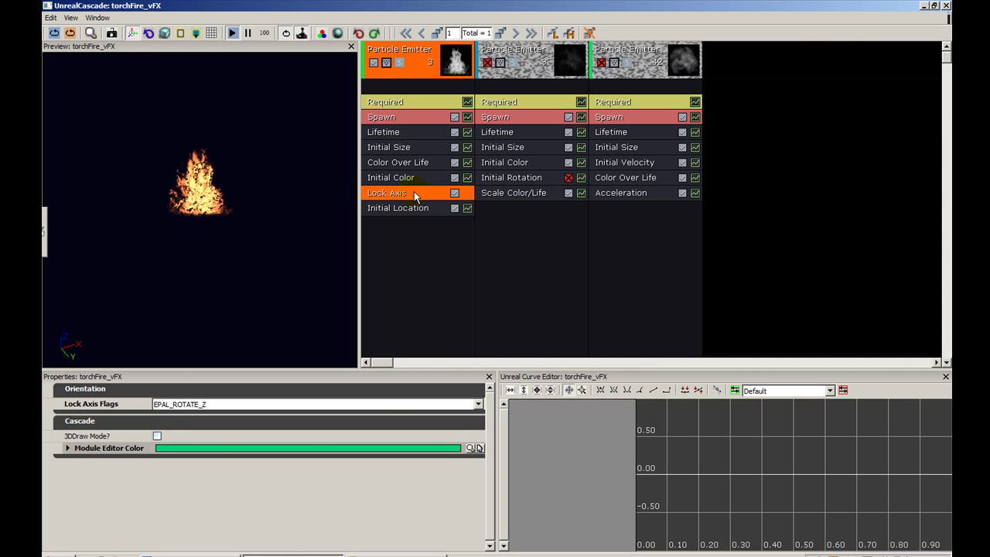
click(413, 177)
Step: Expand the Color Over Life and Alpha Over Life distributions of the fire emitter's Color Over Life module, including the constant's X, Y and Z values
click(413, 163)
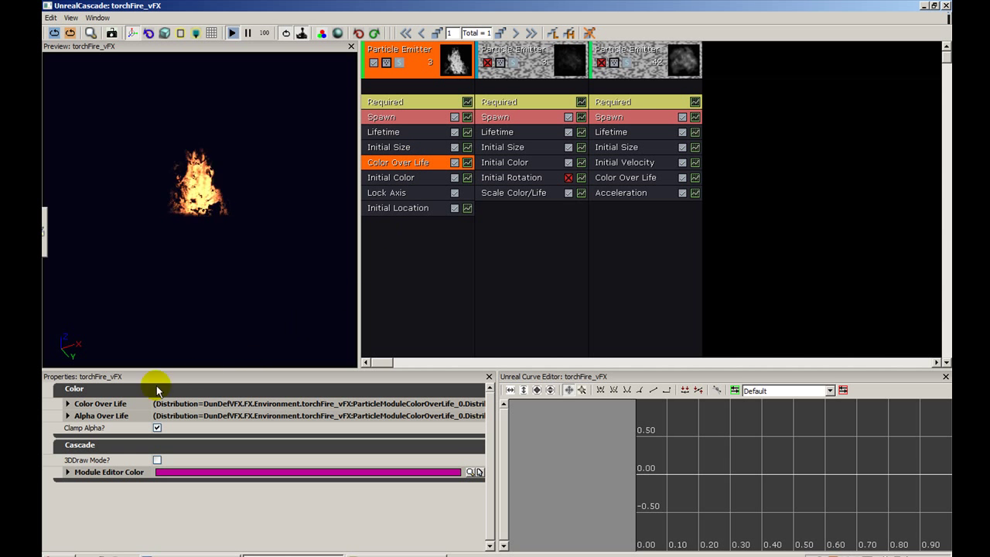
double_click(112, 416)
double_click(104, 404)
click(108, 428)
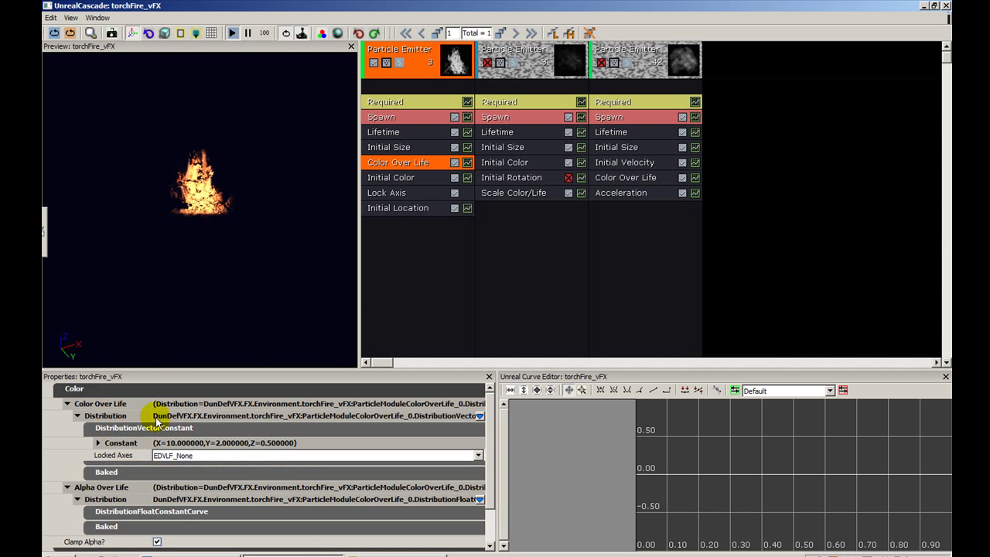
drag(157, 372, 157, 345)
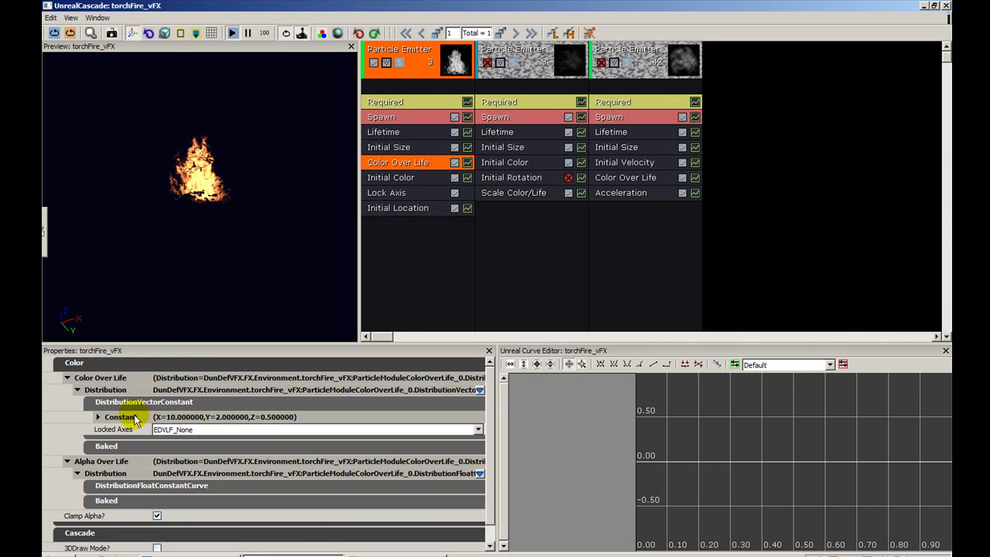
double_click(129, 416)
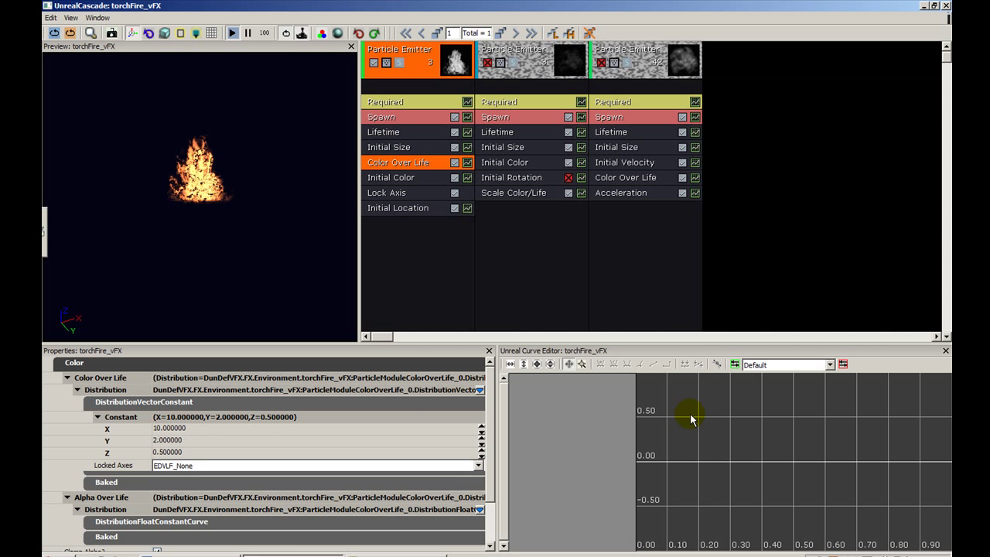
Step: Send the fire emitter's Color Over Life module to the curve editor and bring its color and alpha curves into view
click(467, 162)
drag(821, 446, 809, 465)
scroll(819, 467, down, 1)
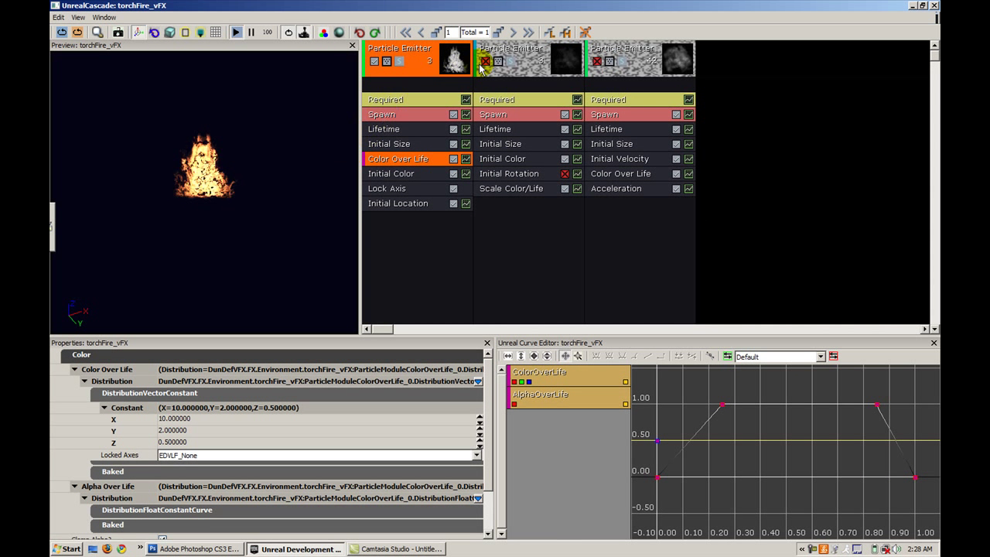
Step: Collapse the two disabled smoke emitters so only the fire emitter stays expanded
click(535, 71)
double_click(532, 70)
double_click(532, 72)
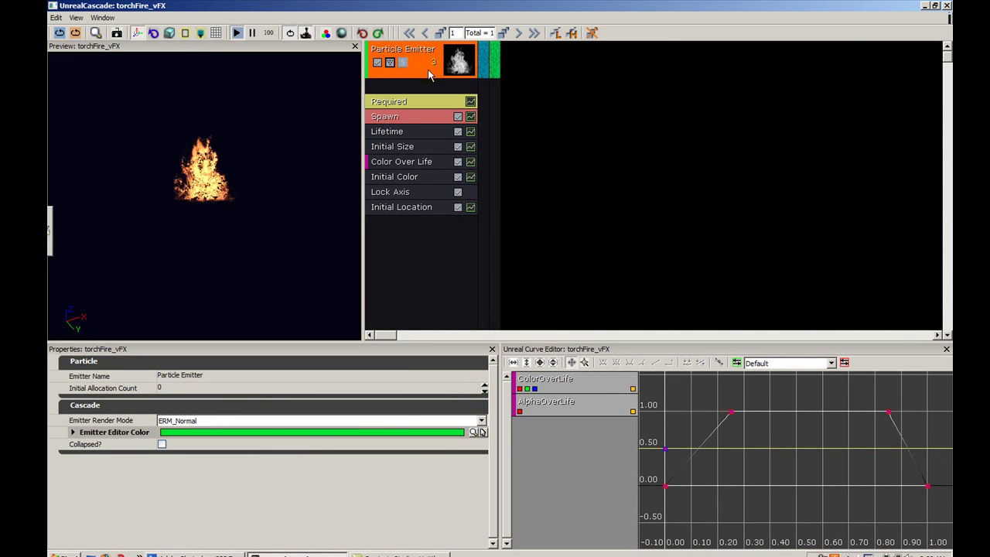
Step: Disable the fire emitter and add a new ParticleSpriteEmitter beside it
right_click(525, 101)
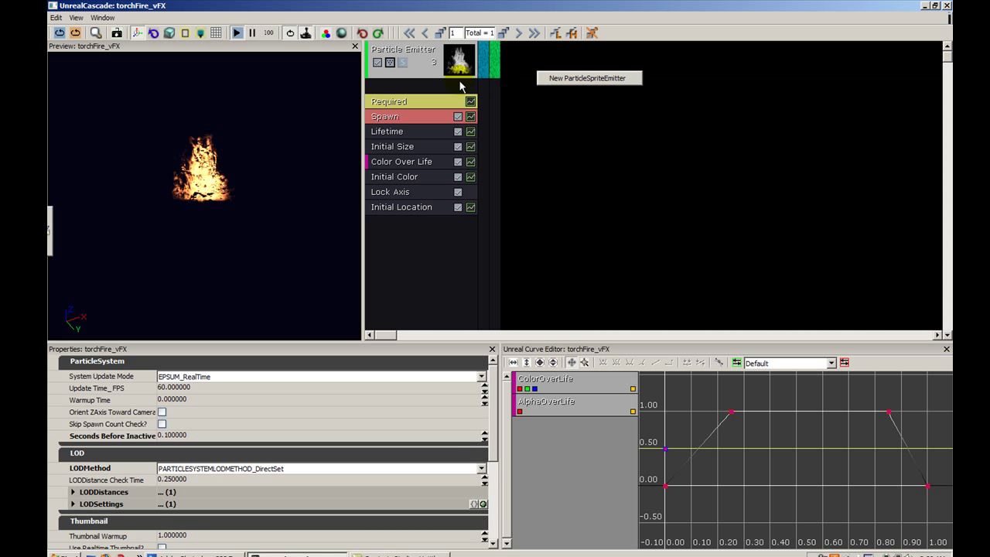
click(383, 65)
right_click(593, 128)
click(604, 124)
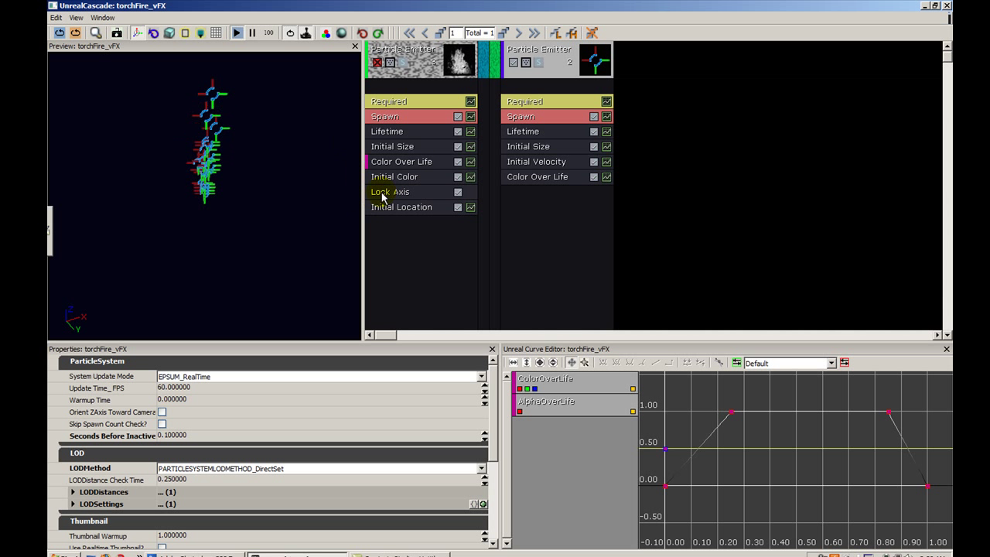
Step: Inspect the new sprite emitter's default Initial Velocity, Color Over Life, Initial Size and Lifetime modules
click(546, 162)
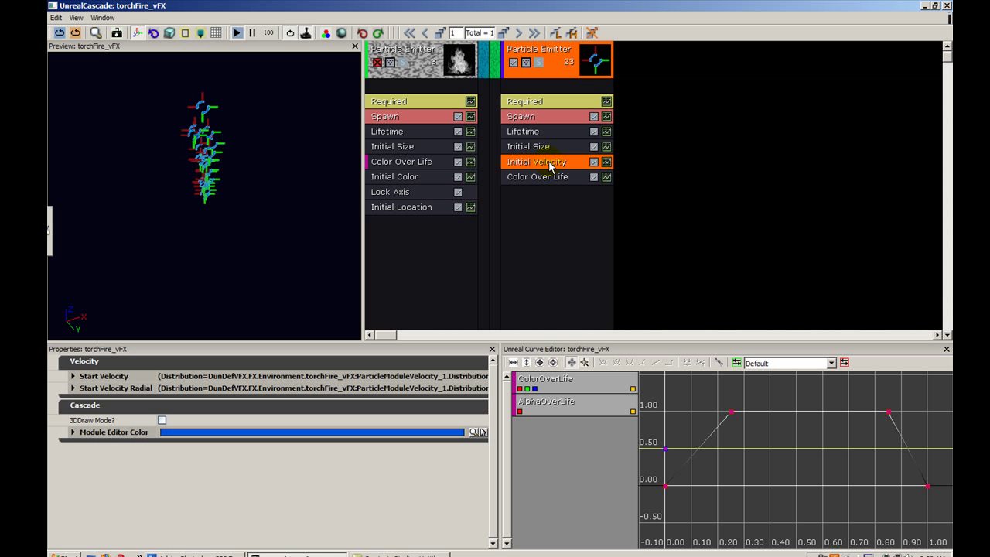
click(546, 178)
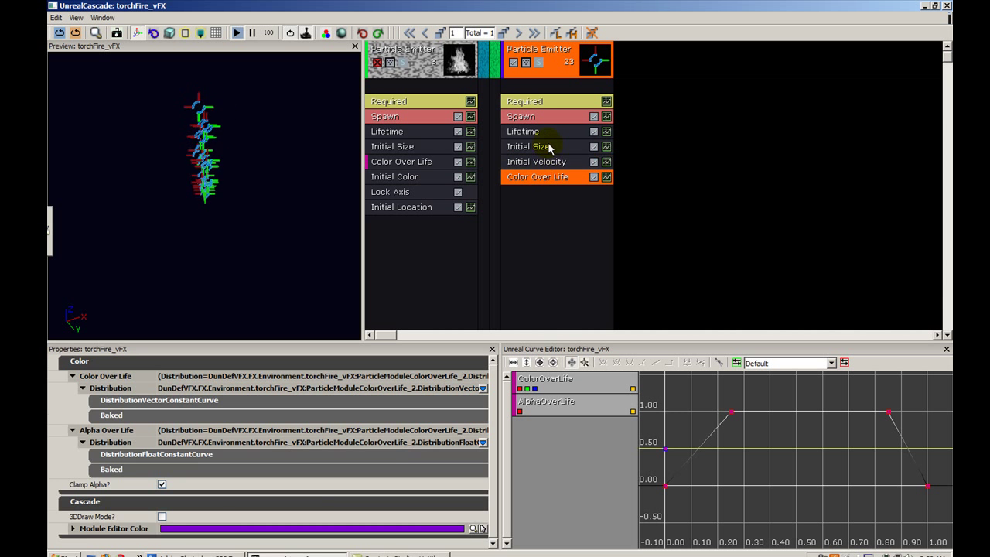
click(547, 147)
click(548, 133)
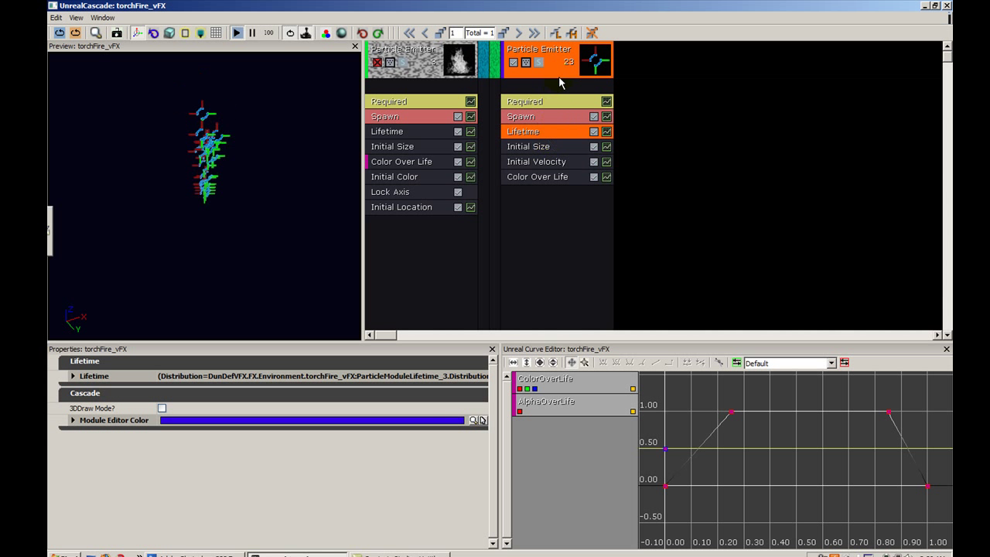
Step: Delete the new sprite emitter and re-enable the fire emitter
click(558, 78)
key(Delete)
click(408, 73)
click(378, 63)
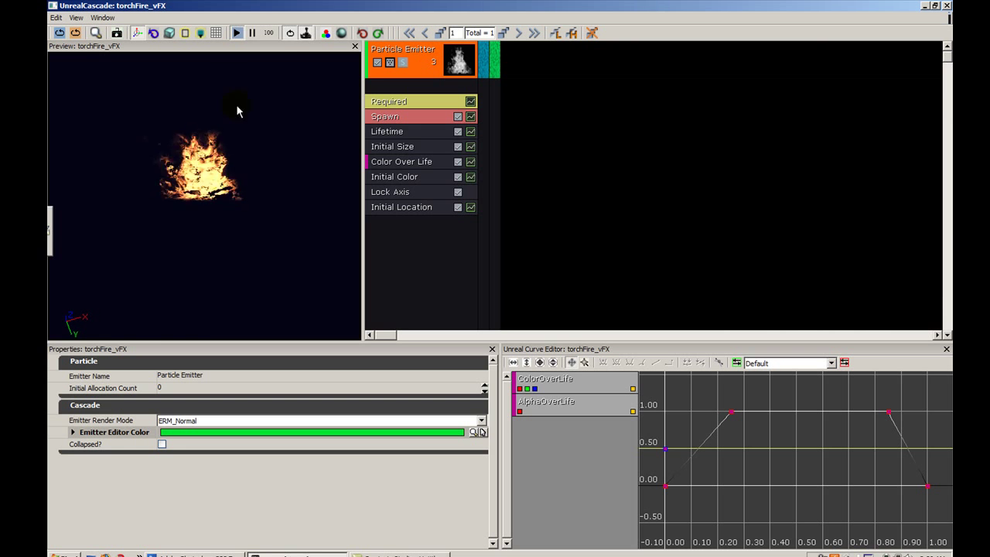
Step: Show the grid in the particle preview and examine the Lock Axis Flags of the fire emitter's Lock Axis module
click(215, 33)
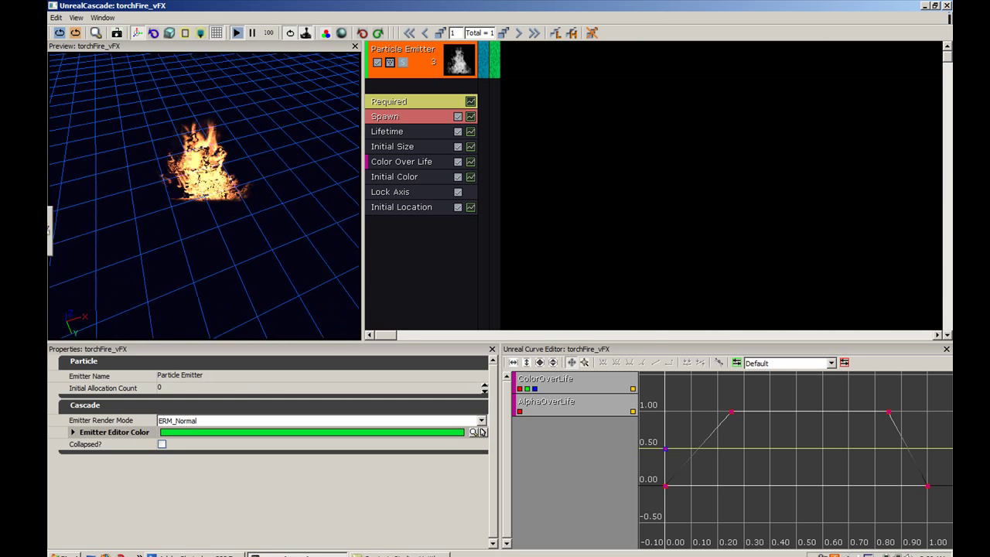
drag(204, 193, 204, 255)
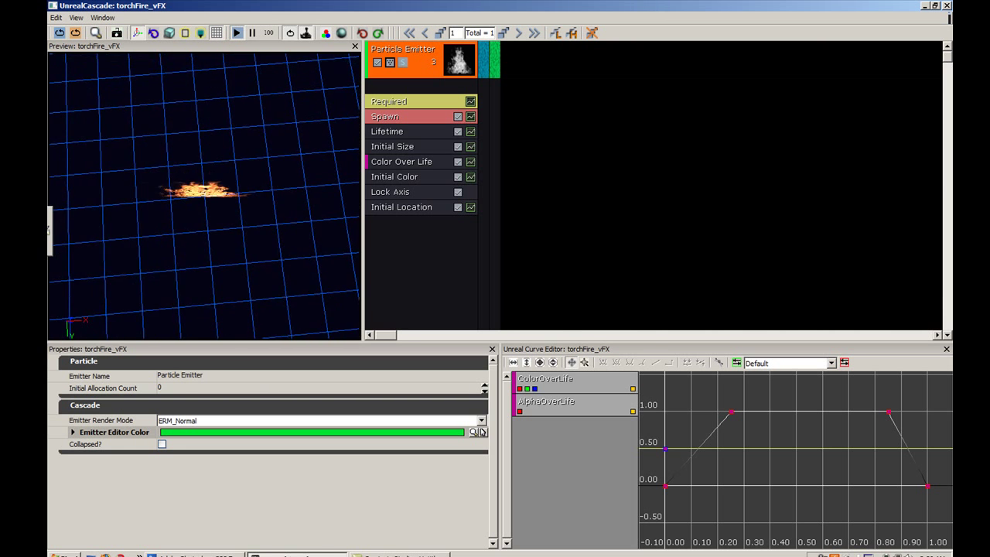
click(421, 199)
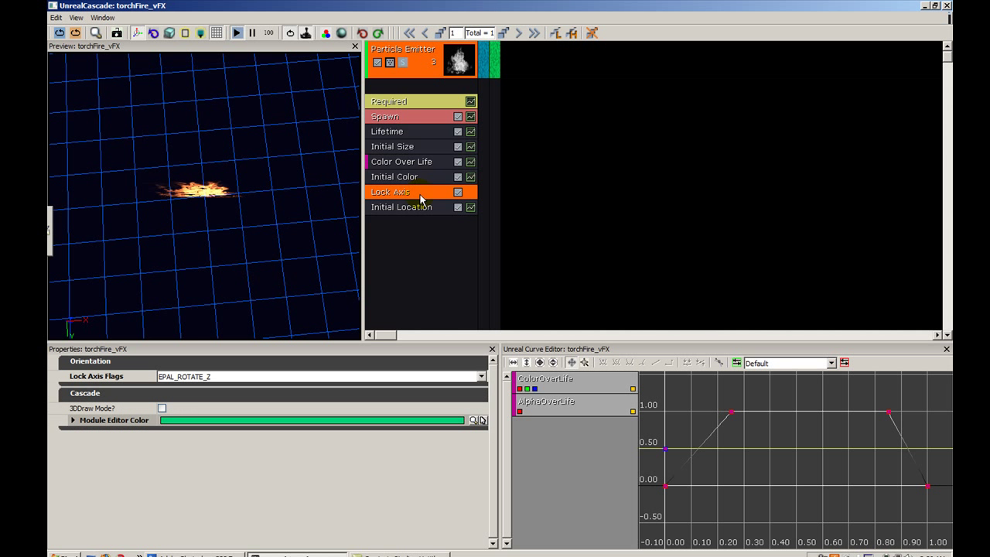
click(201, 377)
click(205, 378)
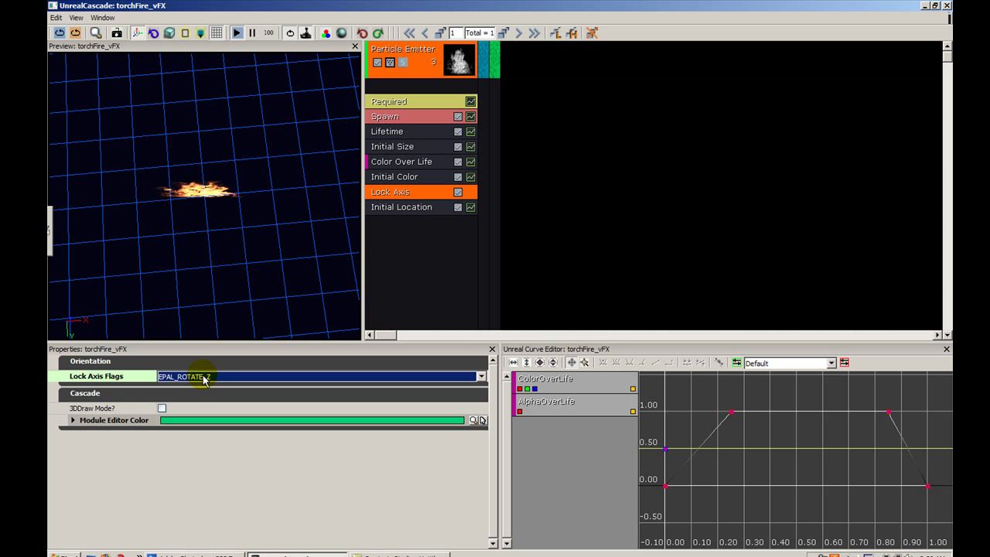
click(205, 379)
click(437, 257)
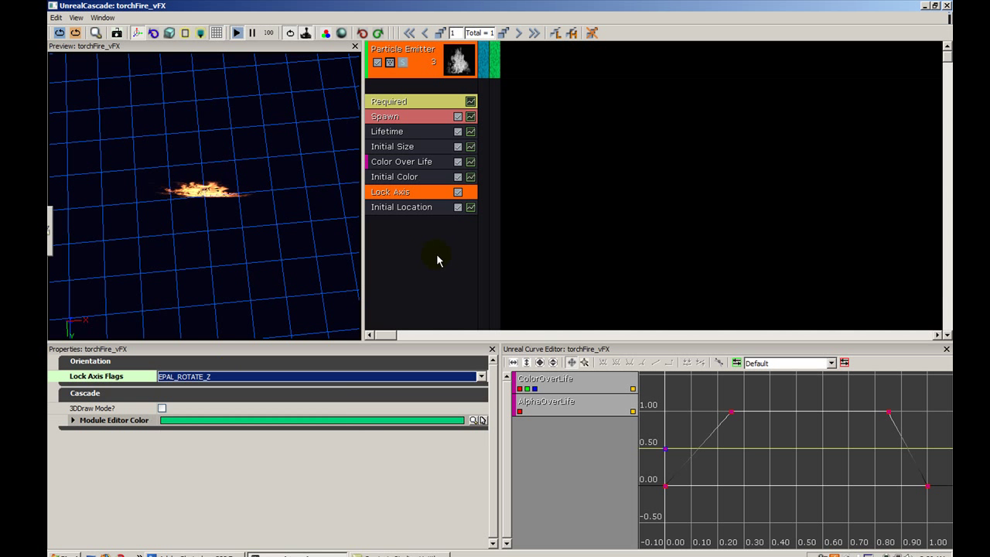
Step: Examine how the Lock Axis module affects the fire sprites when viewed from above and from a low side angle
click(457, 194)
mouse_move(290, 268)
right_down()
mouse_move(289, 310)
mouse_move(289, 268)
right_up()
drag(290, 267, 267, 224)
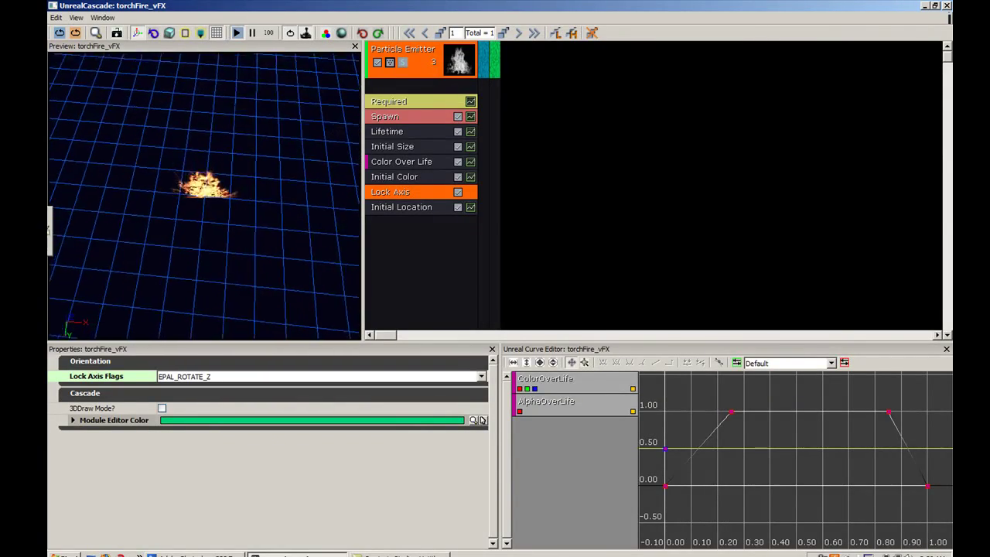
mouse_move(204, 170)
mouse_down()
mouse_move(204, 271)
mouse_move(204, 174)
mouse_up()
mouse_move(205, 240)
mouse_down()
mouse_move(203, 251)
mouse_move(224, 264)
mouse_move(204, 241)
mouse_up()
mouse_move(205, 236)
right_down()
mouse_move(207, 205)
mouse_move(212, 233)
right_up()
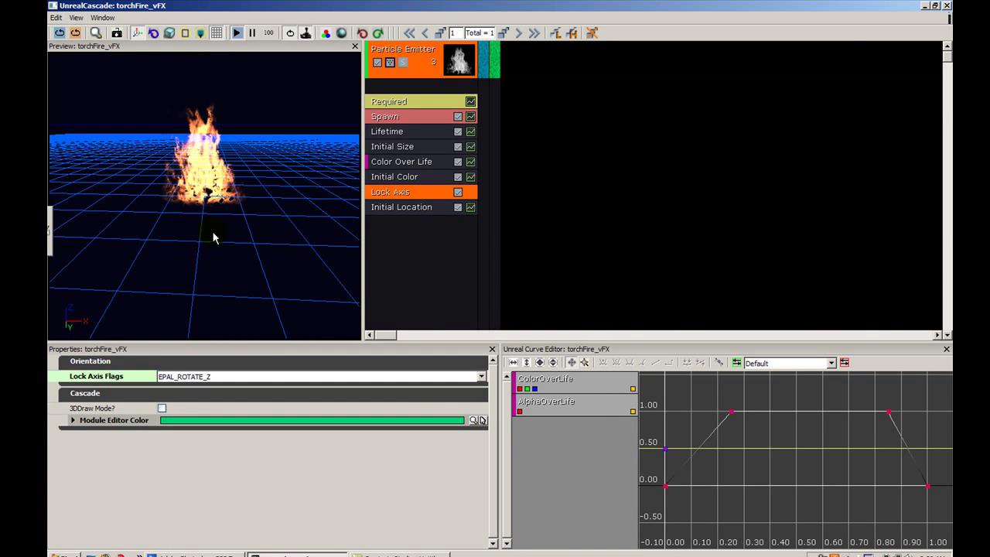
Step: Check the material assigned in the fire emitter's Required module, and bring up its Color Over Life module
click(385, 106)
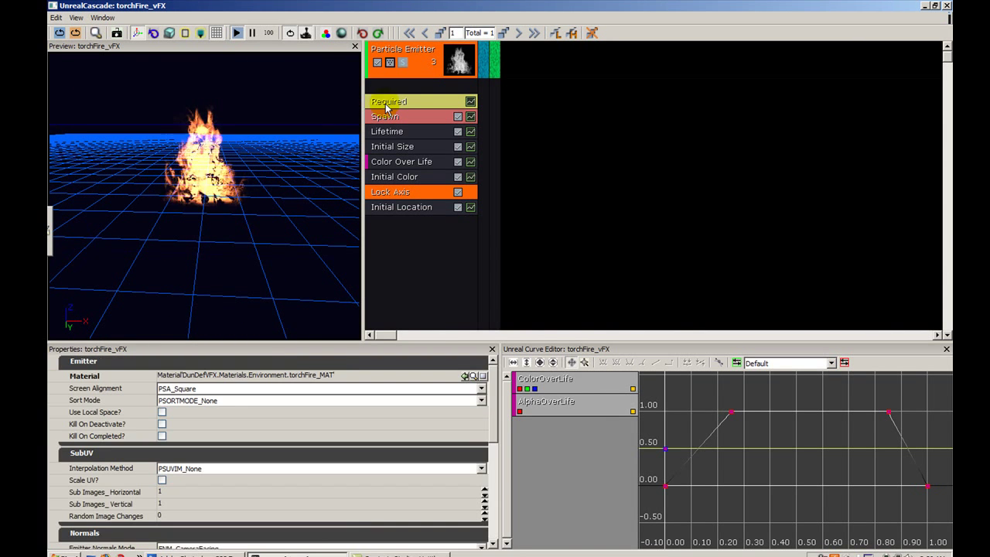
click(296, 377)
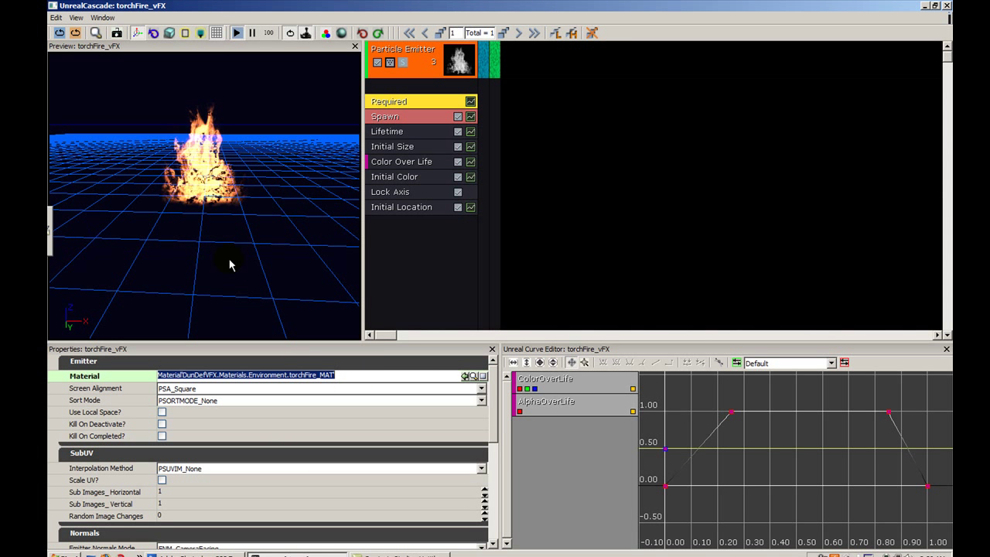
click(276, 180)
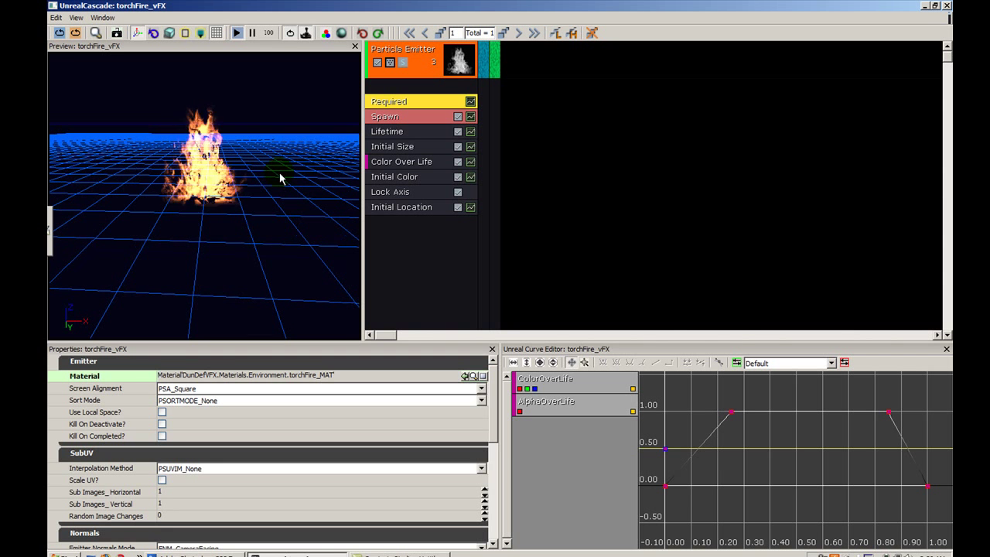
click(384, 164)
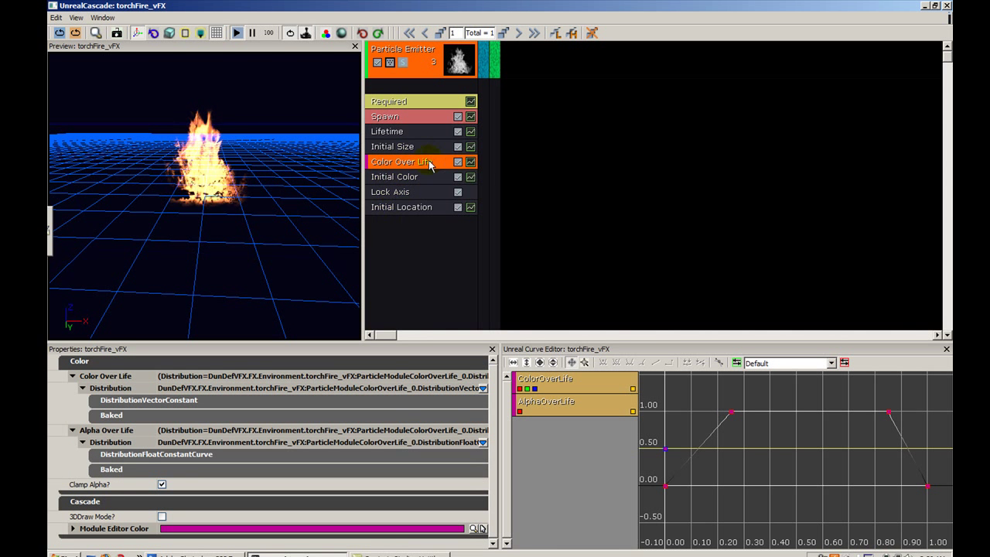
Step: Browse the module categories available for the fire emitter, including Color, Acceleration, Orbit and Size, without adding one
click(387, 243)
right_click(399, 220)
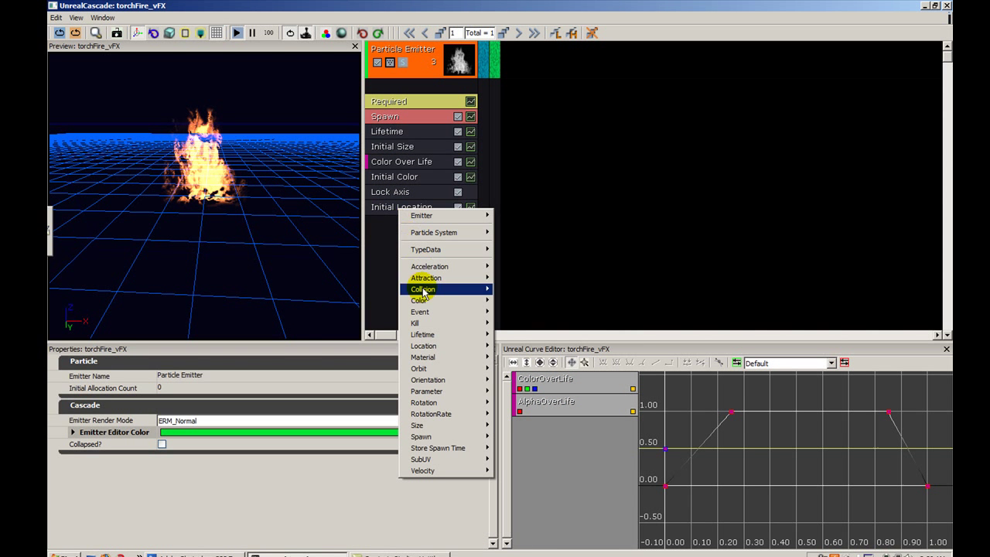
mouse_move(433, 300)
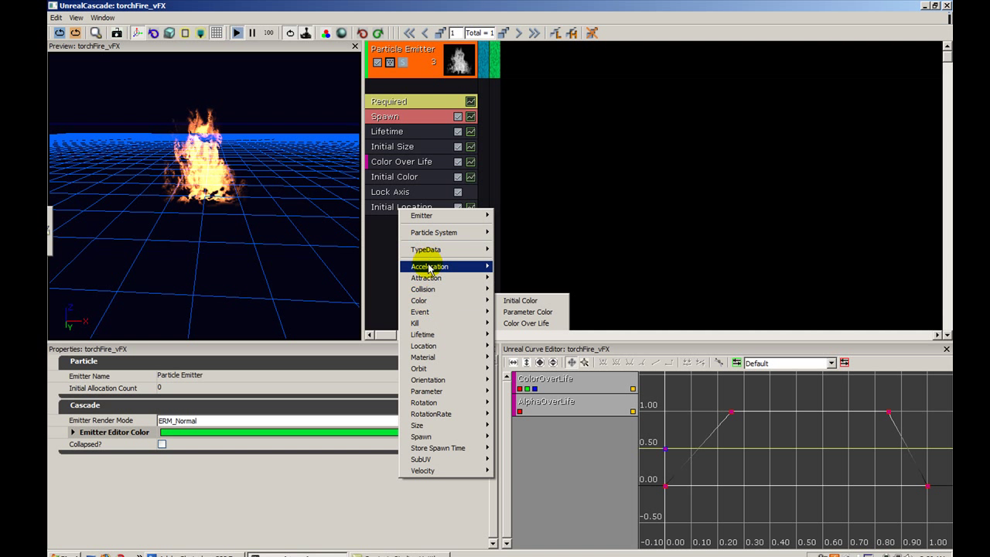
mouse_move(429, 268)
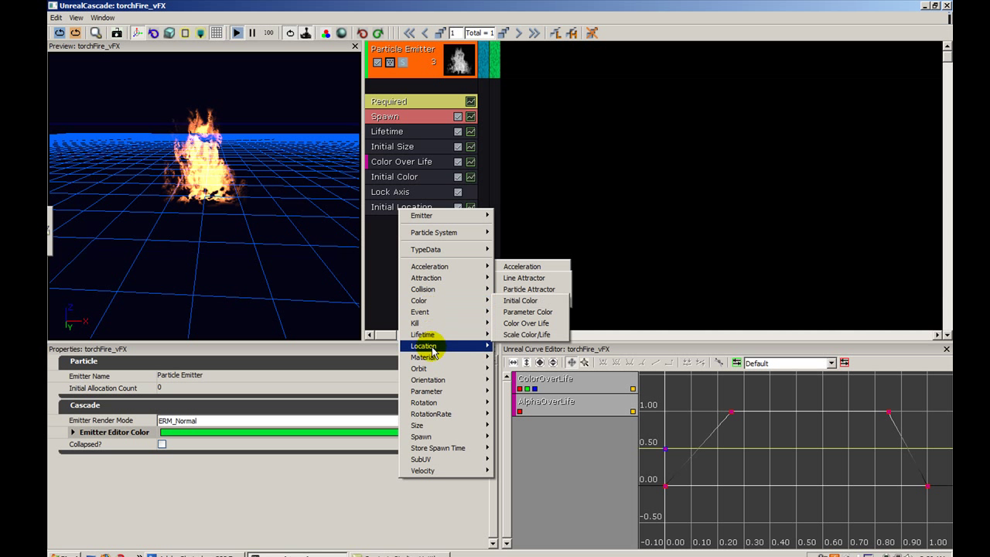
mouse_move(433, 371)
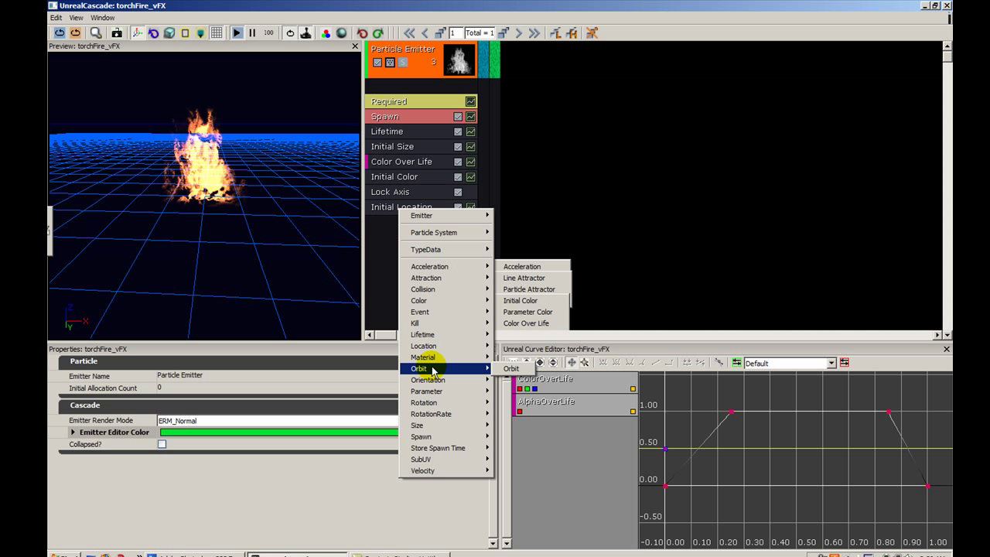
mouse_move(446, 425)
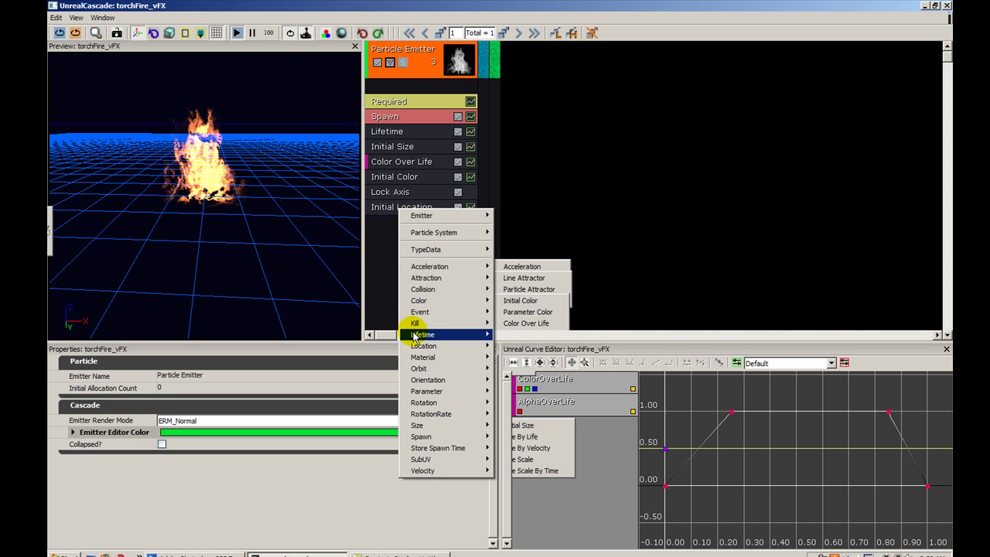
click(379, 273)
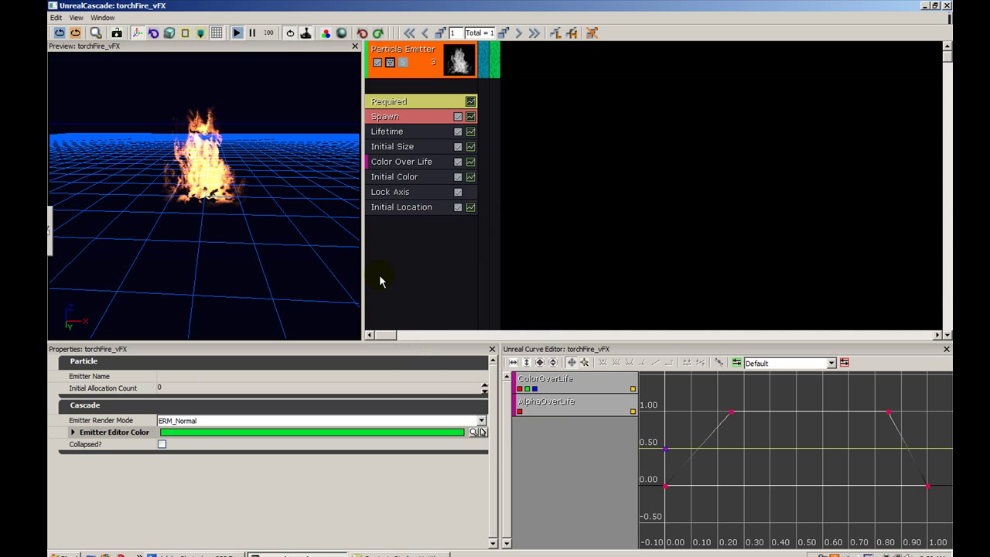
Step: Expand the Color Over Life vector constant of the fire emitter and review its X, Y and Z values
click(398, 168)
click(155, 400)
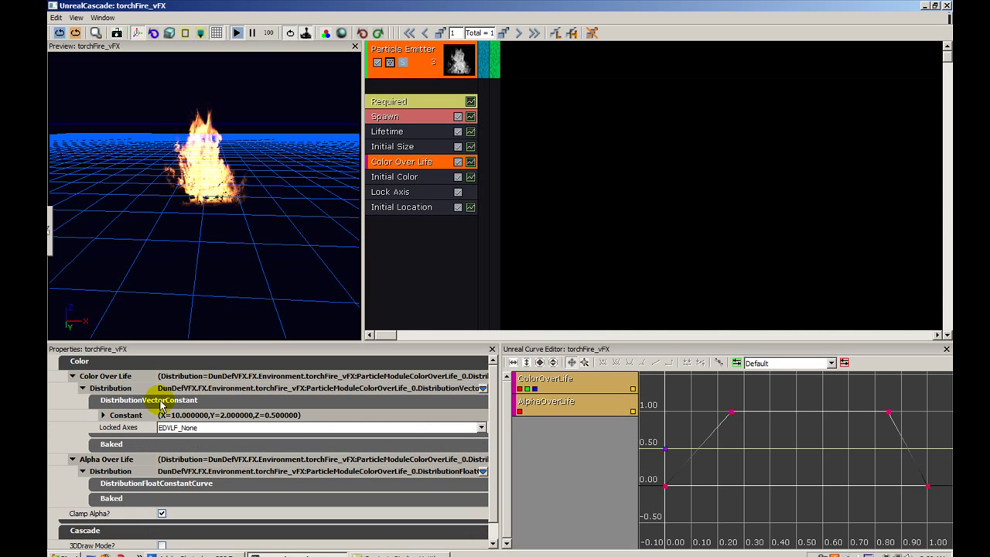
double_click(153, 418)
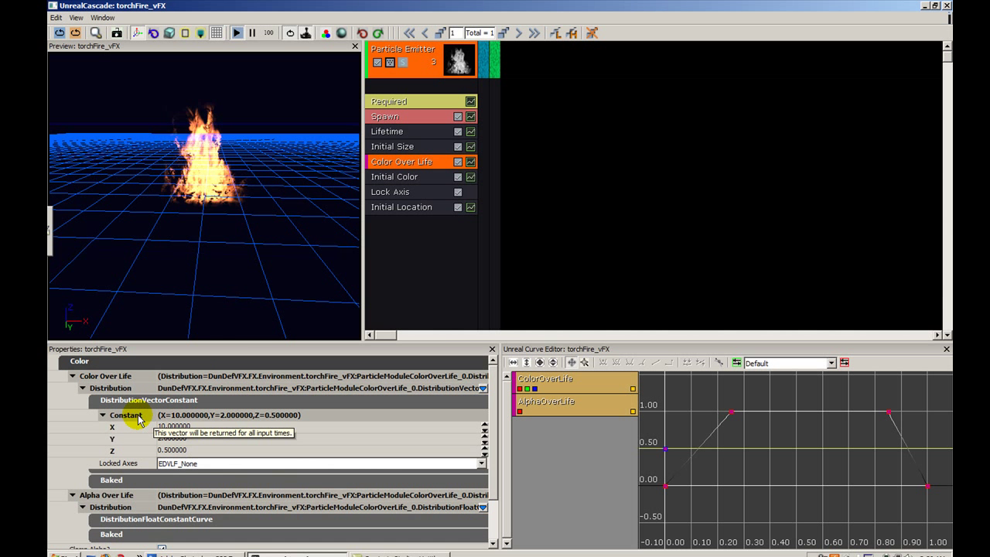
click(188, 428)
click(193, 438)
click(192, 450)
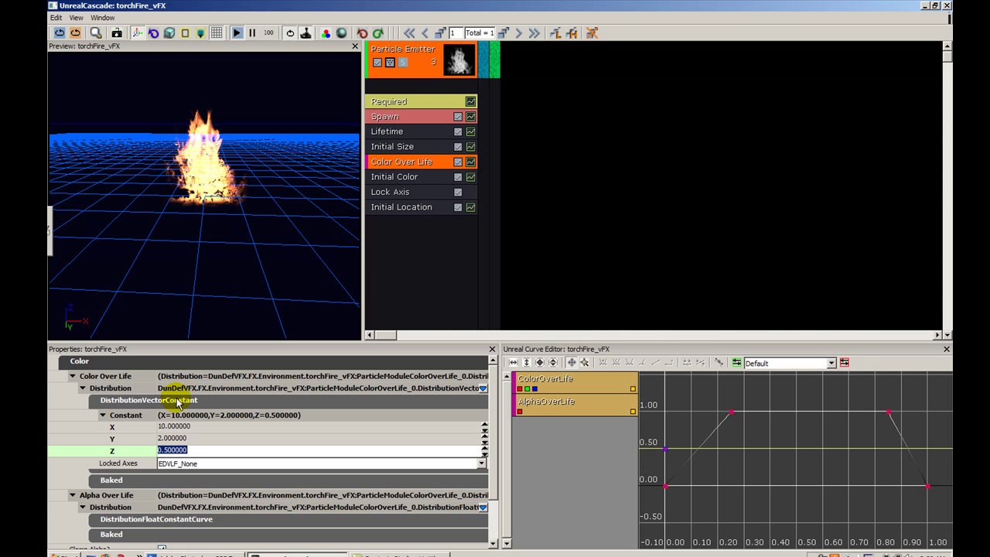
click(128, 426)
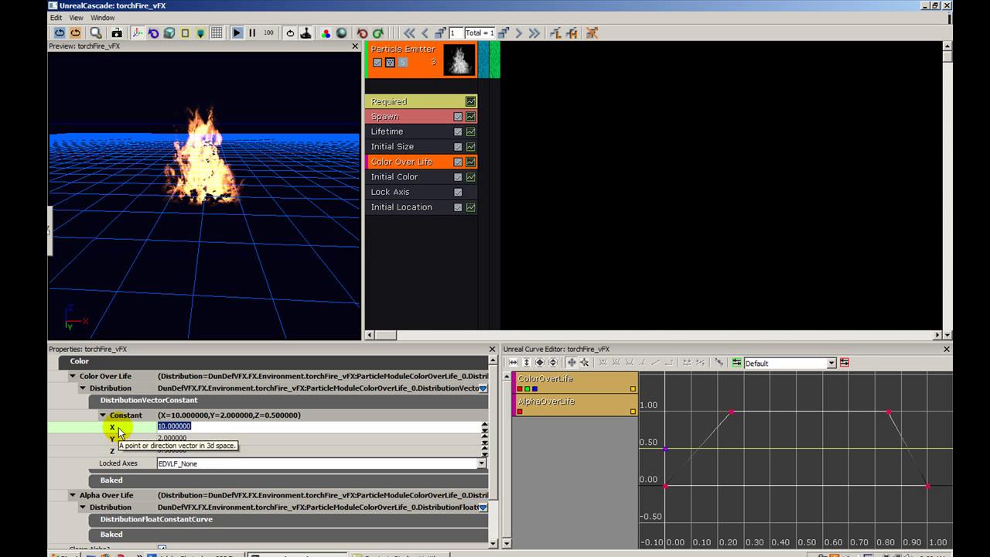
click(198, 439)
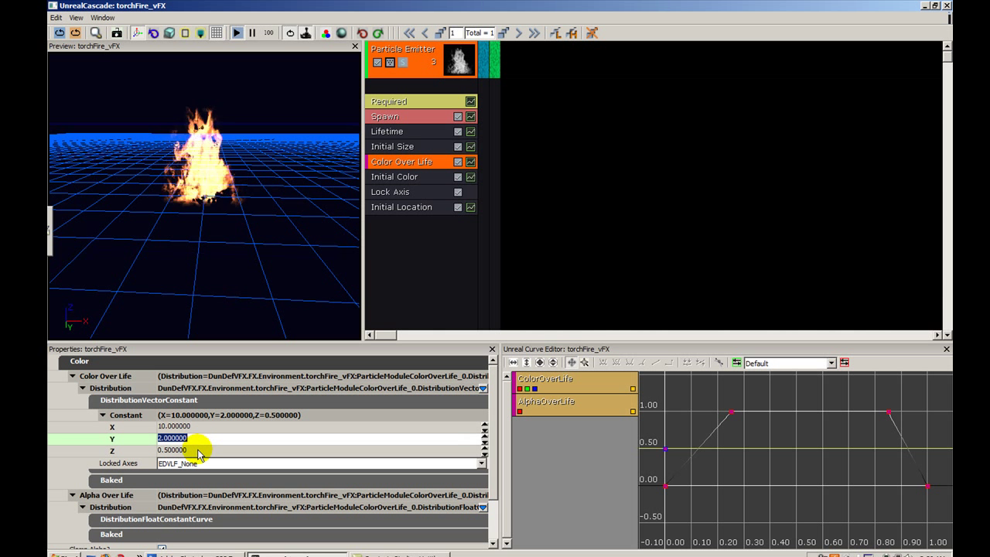
click(199, 452)
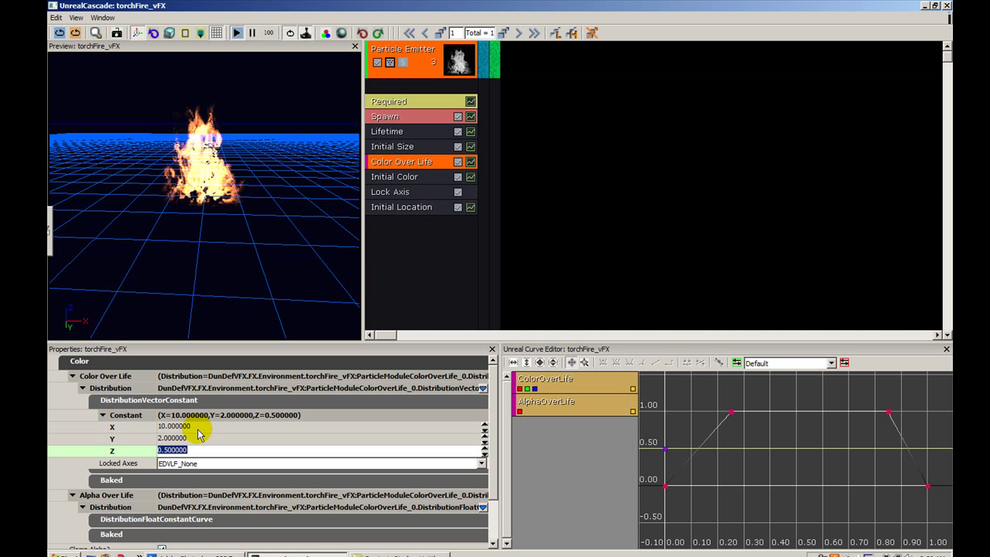
Step: Set the Color Over Life constant's X, Y and Z to 1 and examine the fire up close in the preview
key(Up)
key(Up)
text(1)
key(Down)
text(1)
key(Down)
text(1)
key(Down)
key(Up)
key(Up)
key(Up)
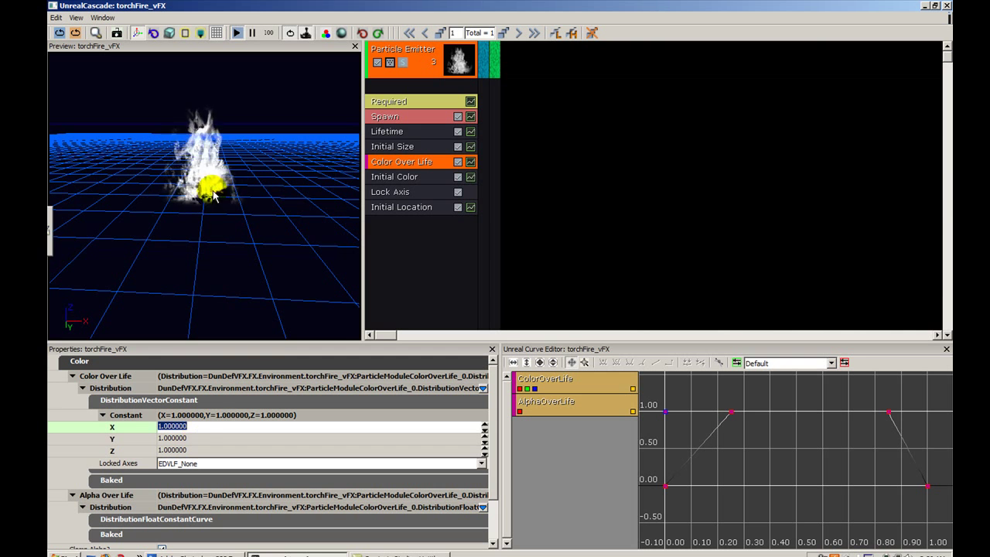
right_drag(214, 193, 214, 170)
mouse_move(213, 193)
mouse_down()
mouse_move(213, 154)
mouse_move(213, 181)
mouse_up()
right_drag(214, 182, 214, 216)
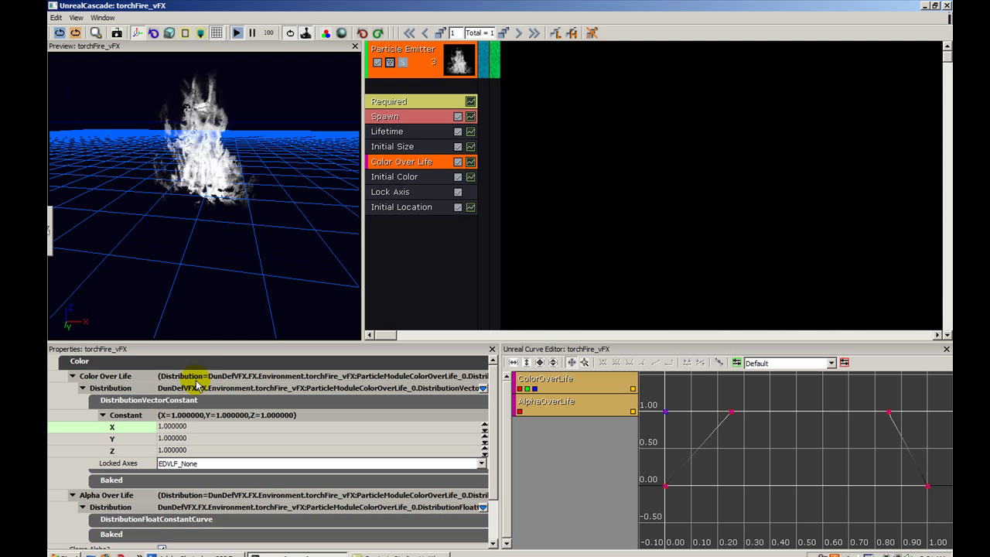
Step: Set the Color Over Life constant to X 10, Y 2 and Z 0.5, and check the fire in the preview
click(191, 431)
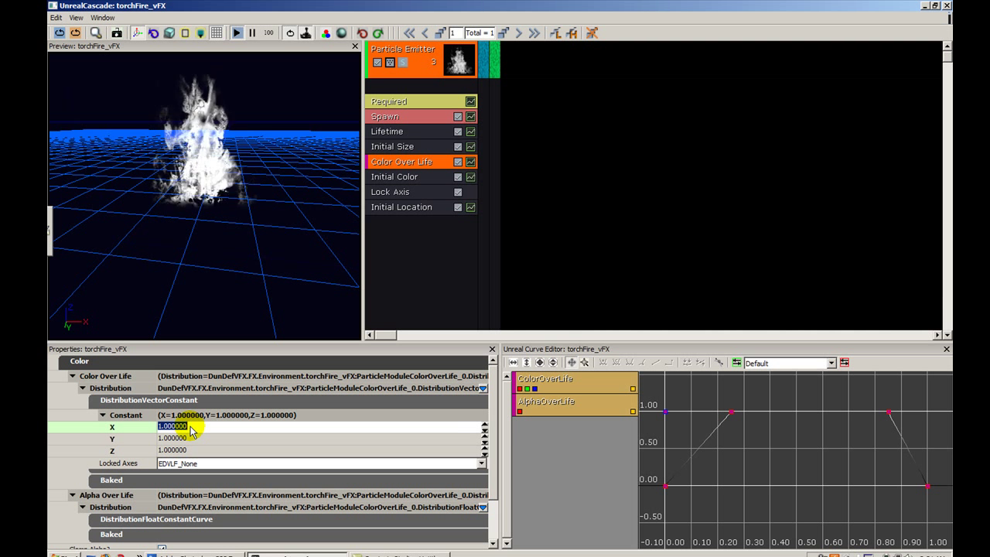
text(10)
key(Tab)
text(2)
key(Tab)
text(0.5)
key(Return)
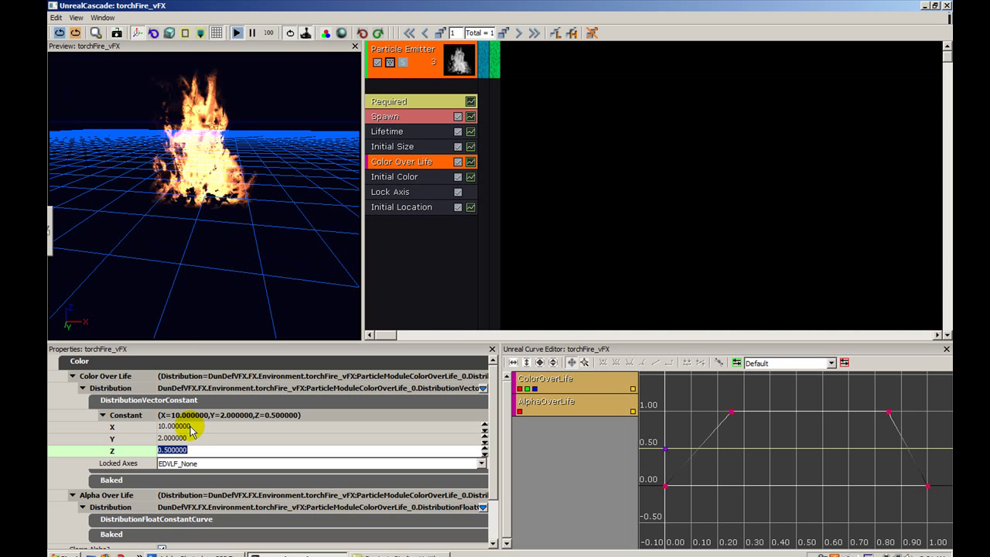
right_drag(191, 268, 215, 232)
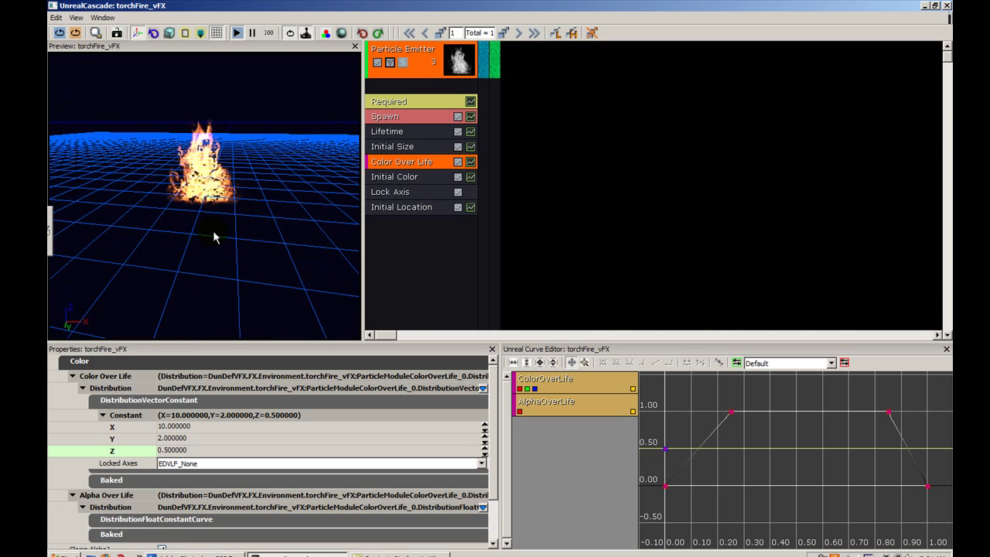
drag(214, 233, 317, 211)
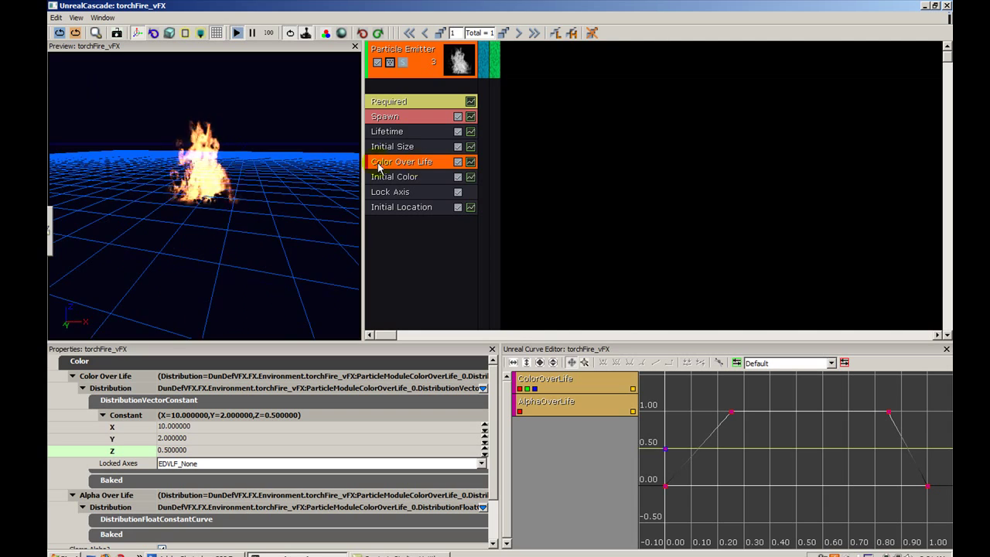
Step: Expand the collapsed second particle emitter beside the fire emitter and enable it
drag(229, 171, 219, 193)
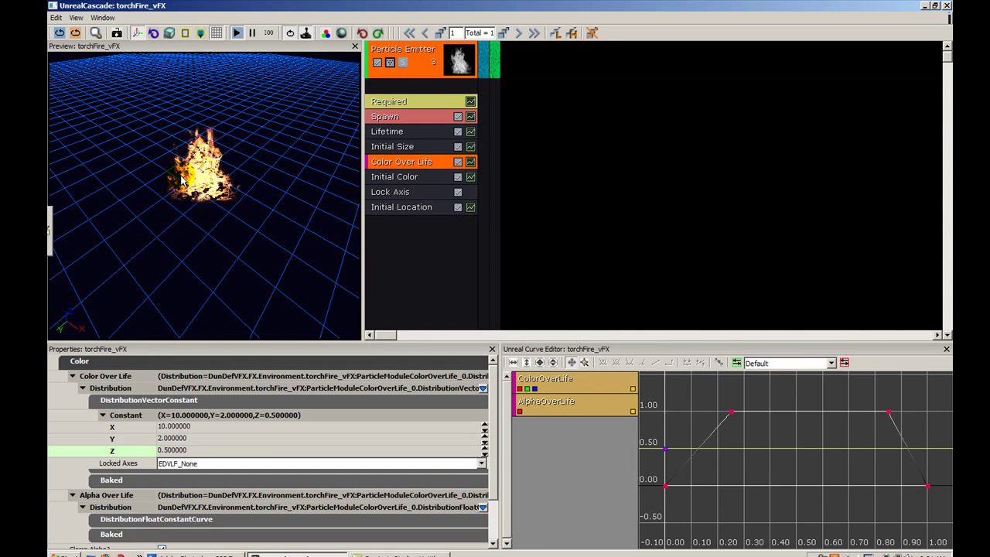
mouse_move(182, 180)
mouse_down()
mouse_move(184, 224)
mouse_move(185, 181)
mouse_up()
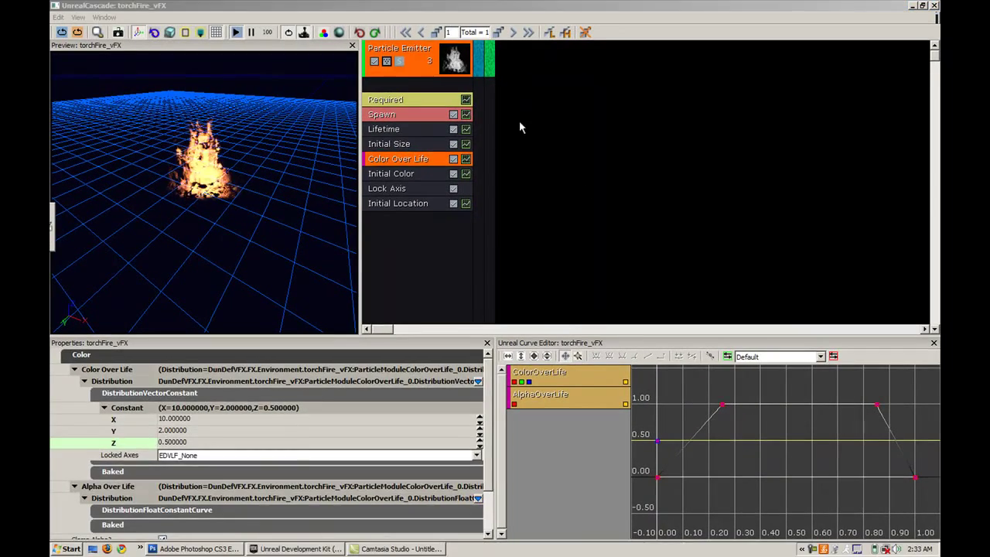
click(519, 121)
double_click(477, 74)
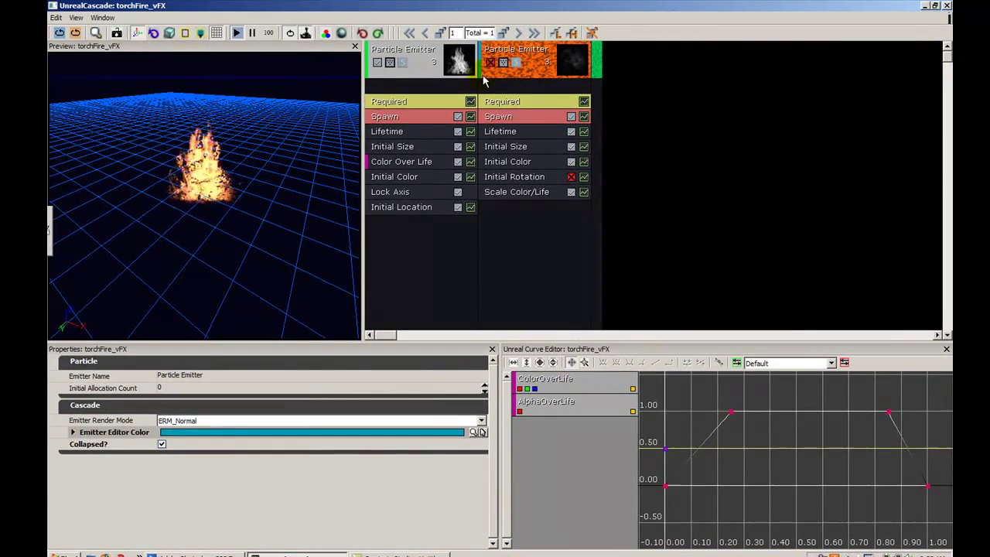
click(496, 74)
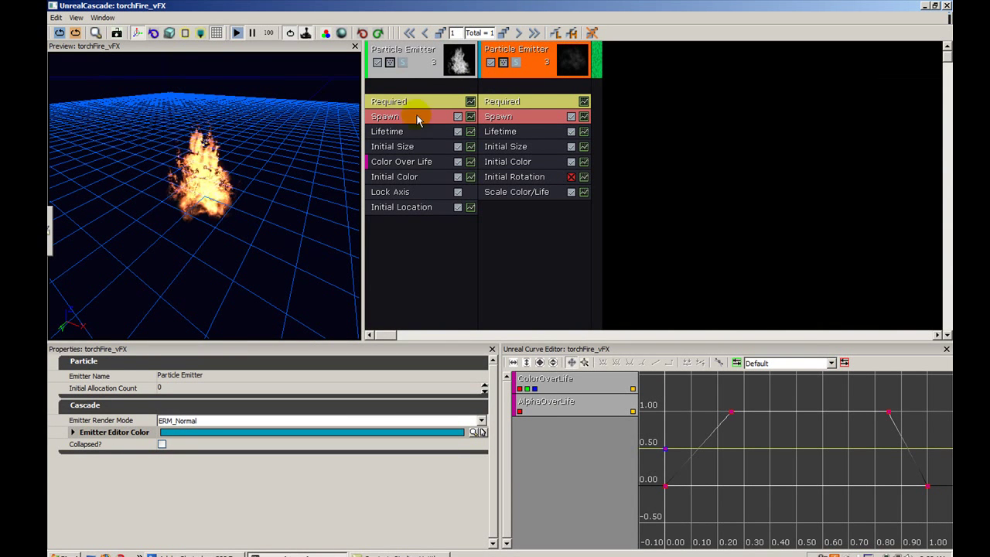
Step: Disable the first emitter to examine the second emitter's fire alone from several angles, and review the first emitter's Lock Axis module
drag(302, 163, 279, 176)
click(376, 63)
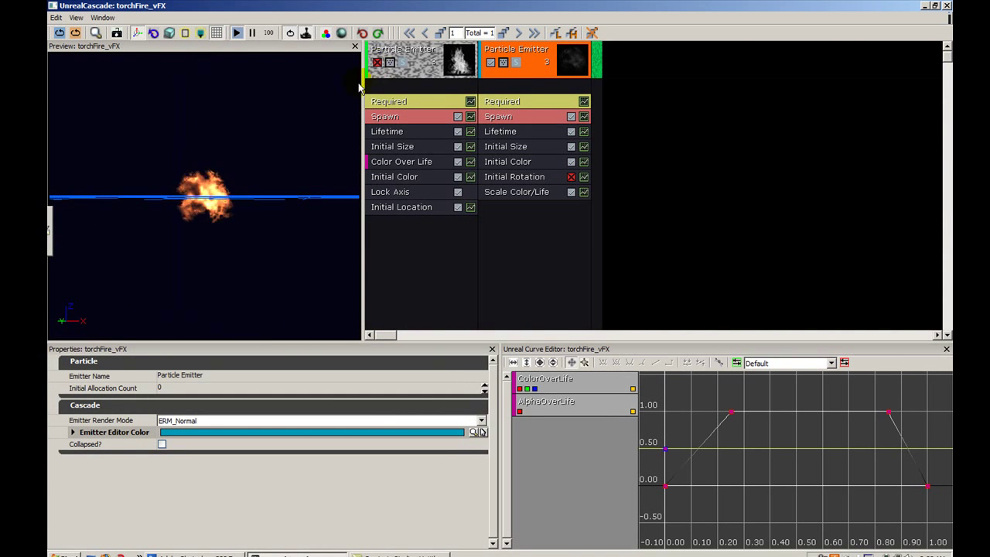
drag(327, 126, 305, 185)
mouse_move(305, 185)
right_down()
mouse_move(305, 151)
mouse_move(305, 201)
right_up()
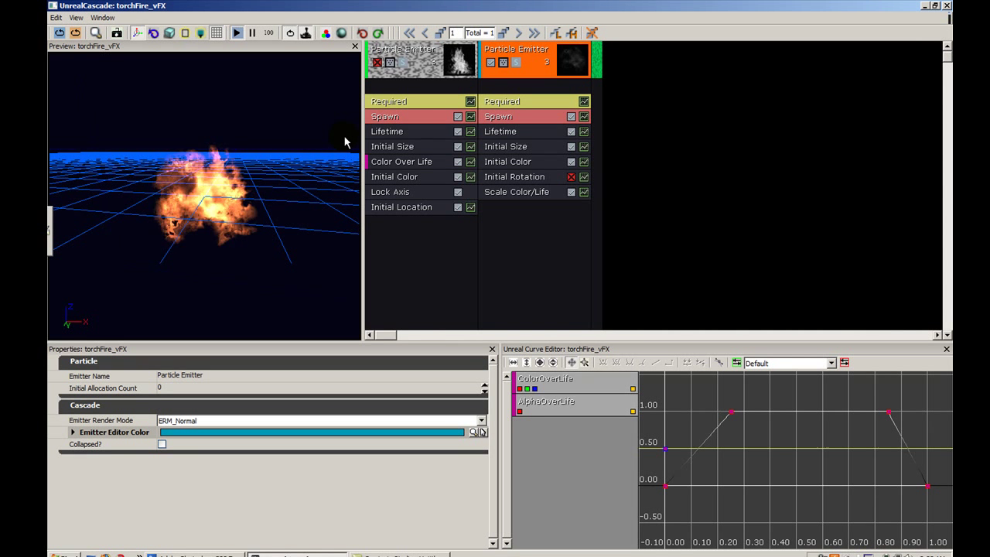
right_drag(345, 142, 345, 161)
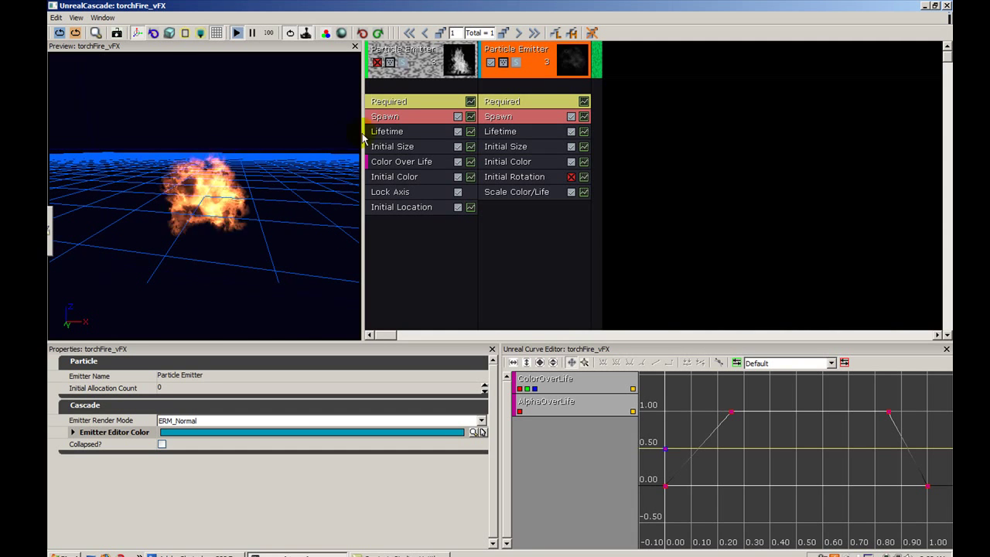
drag(313, 131, 332, 123)
drag(289, 172, 289, 172)
click(442, 195)
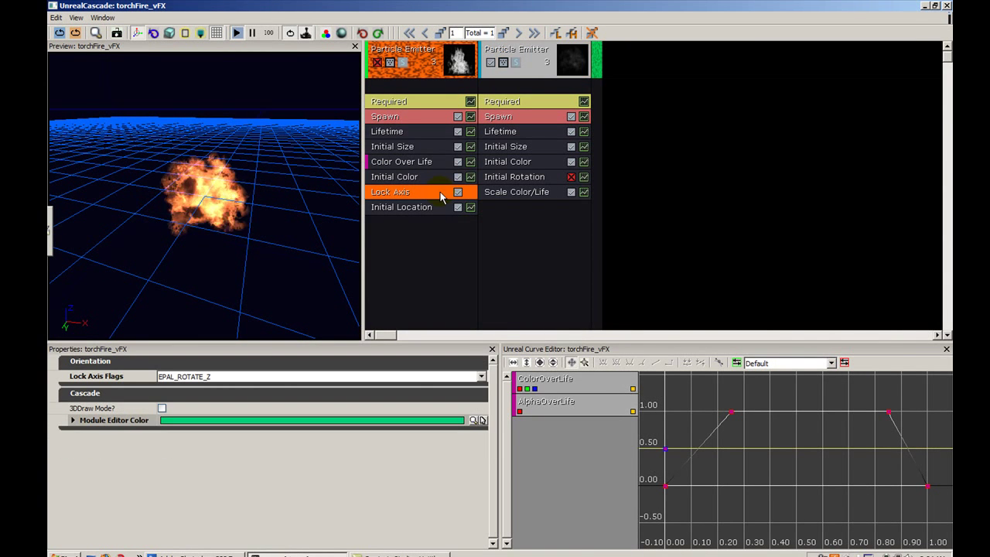
click(519, 228)
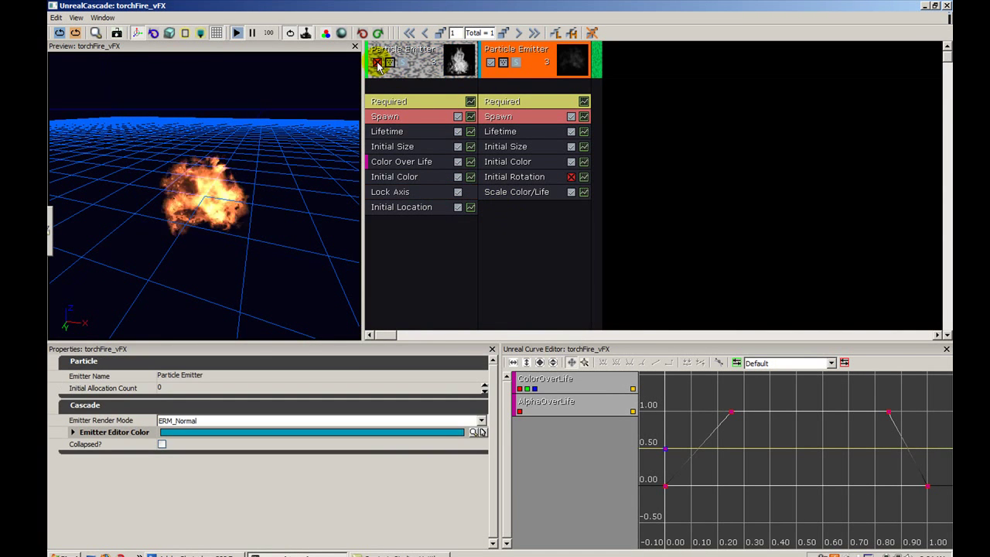
Step: Re-enable the first emitter and examine the combined fire of both emitters from above and from the side in the preview
click(376, 61)
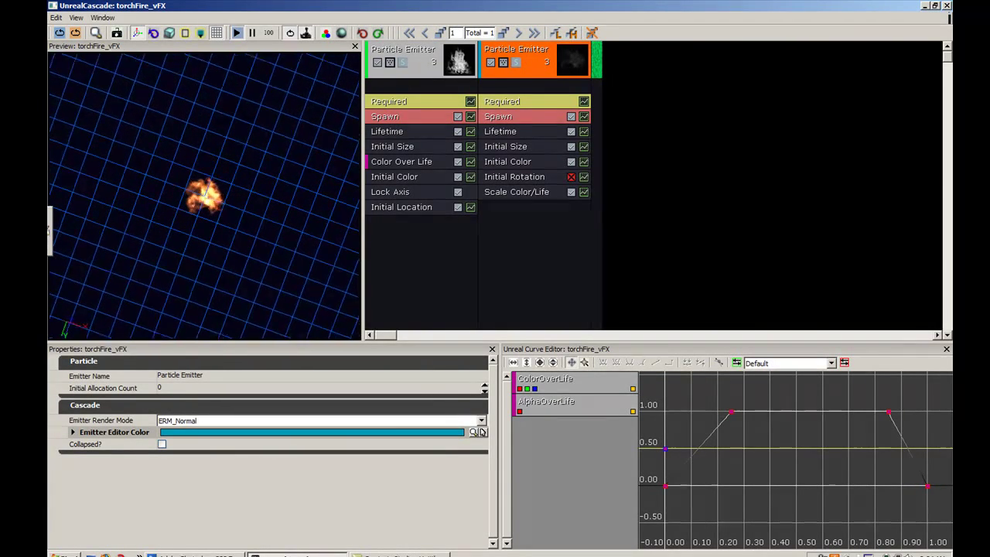
drag(205, 197, 287, 142)
right_drag(288, 142, 290, 154)
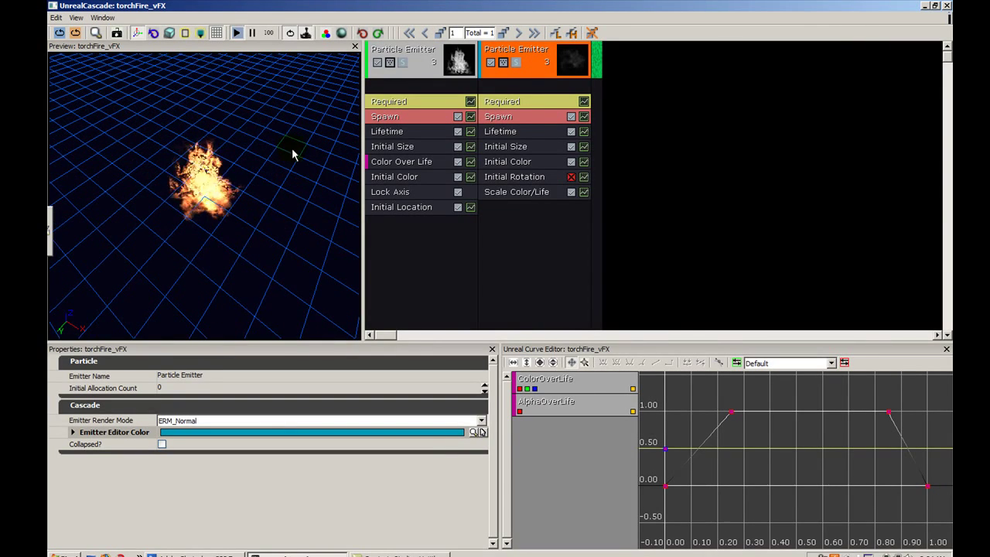
mouse_move(287, 137)
mouse_down()
mouse_move(289, 178)
mouse_move(287, 144)
mouse_up()
mouse_move(287, 144)
right_down()
mouse_move(287, 121)
mouse_move(286, 136)
right_up()
drag(287, 136, 276, 162)
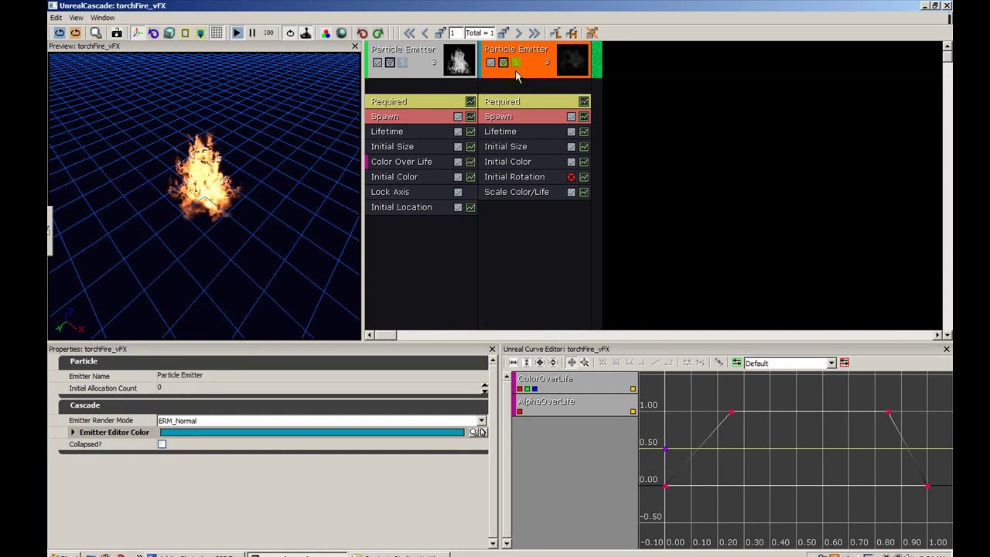